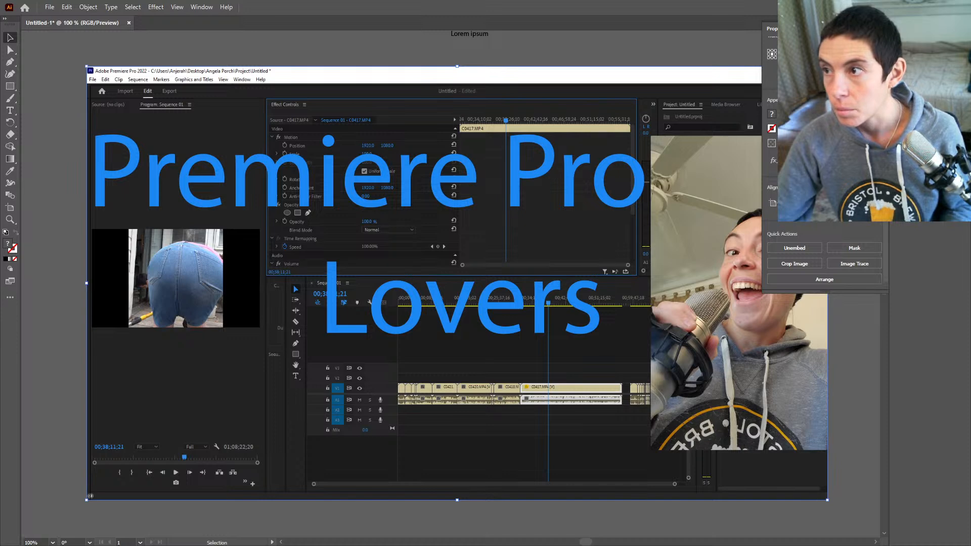
Close the thumbnail document, saving it to the Desktop as YTL_Thumbnail in Illustrator 2020 format, and return to the Premiere Pro project.
key("ctrl+w")
left_click(502, 296)
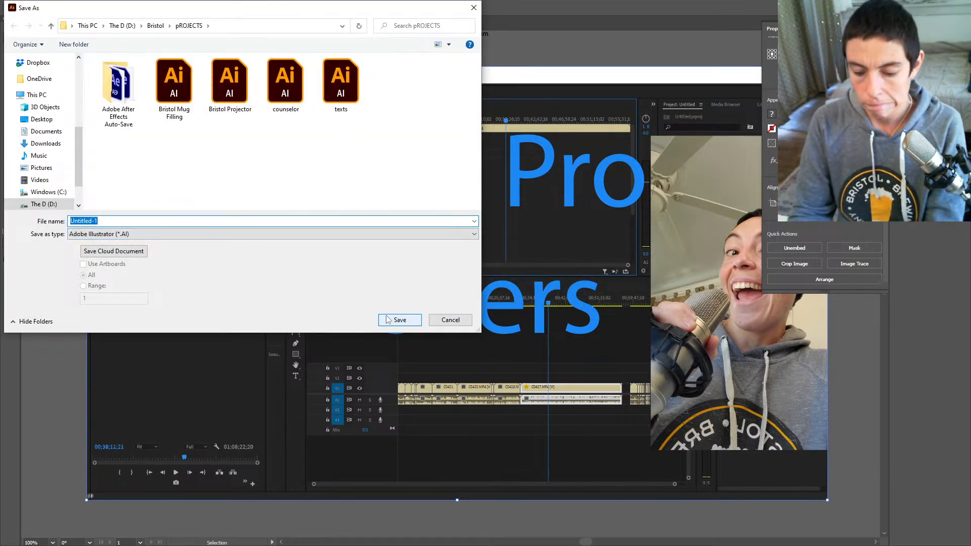
type("YTL_Thumb")
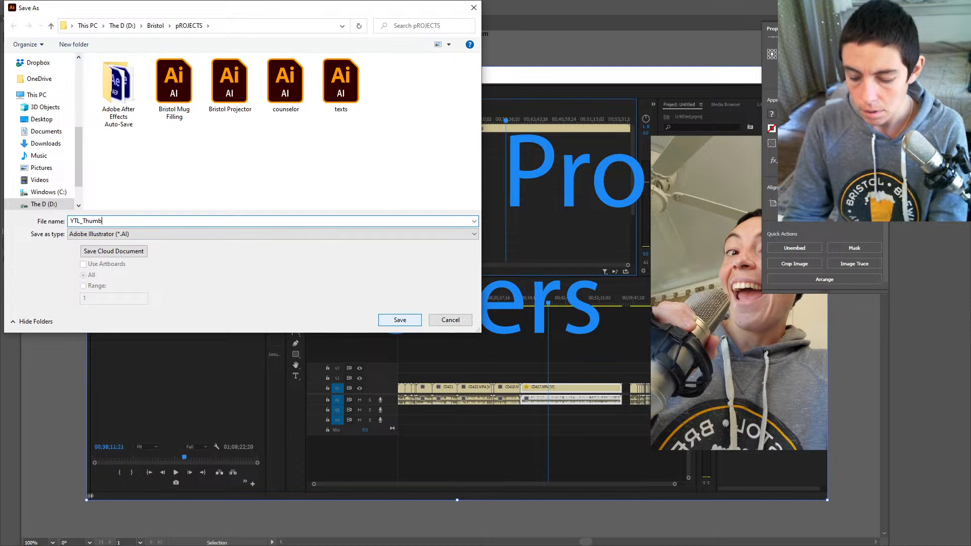
type("nail")
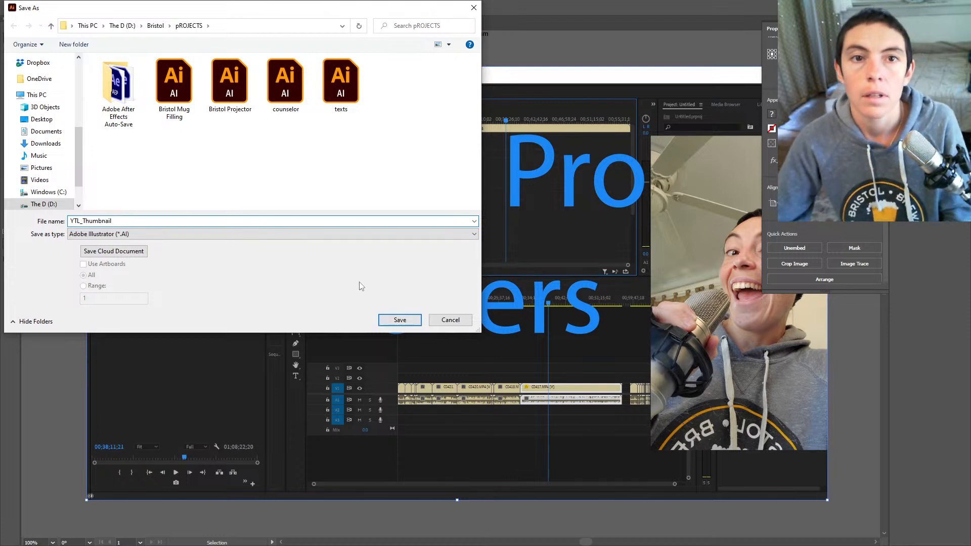
left_click(51, 121)
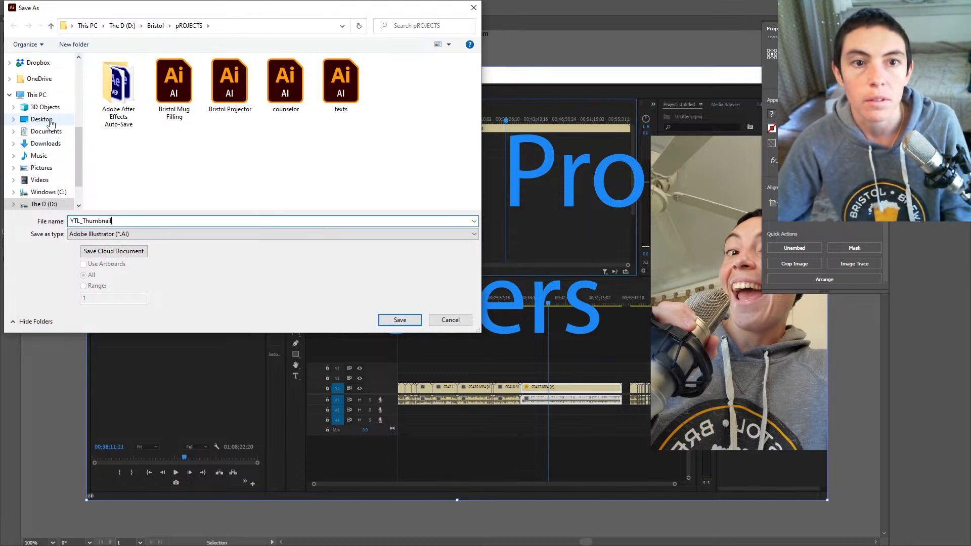
left_click(398, 322)
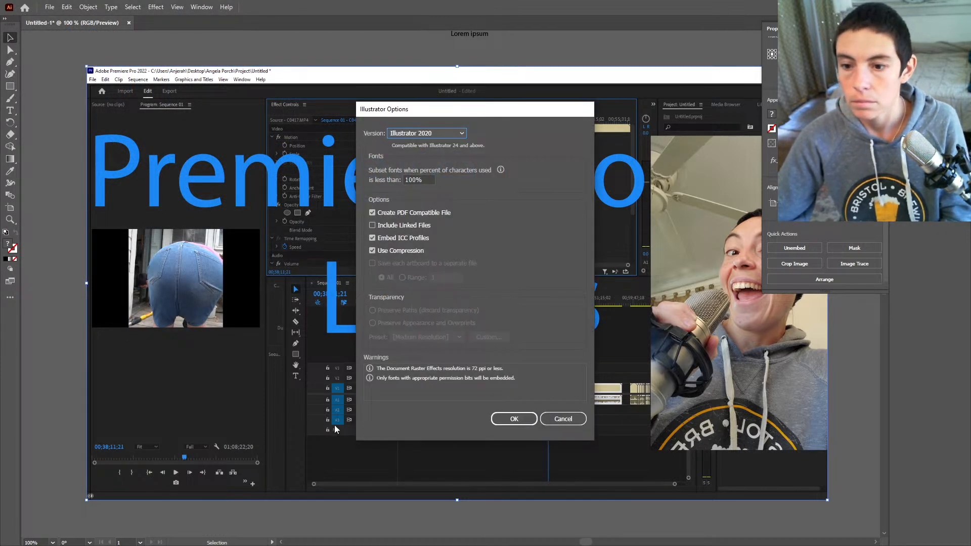
left_click(527, 421)
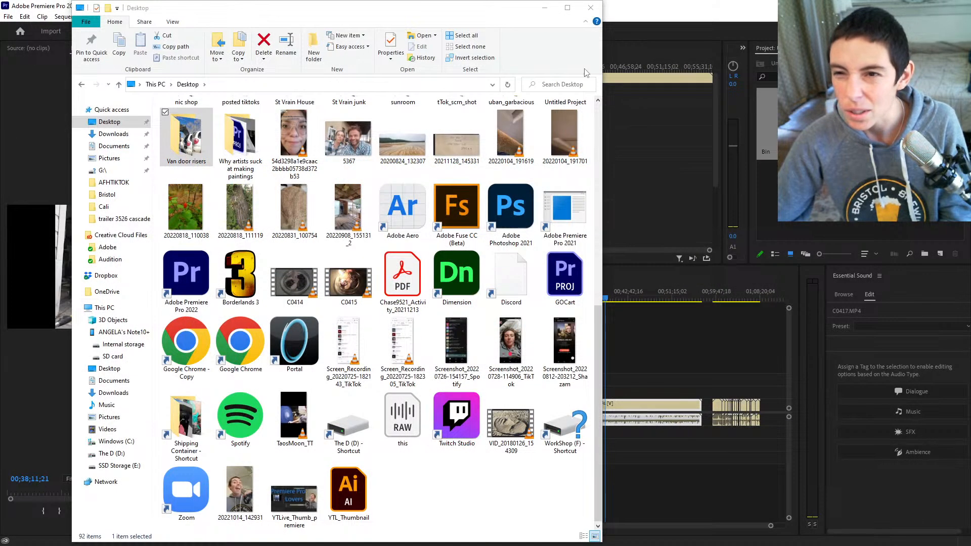
left_click(592, 11)
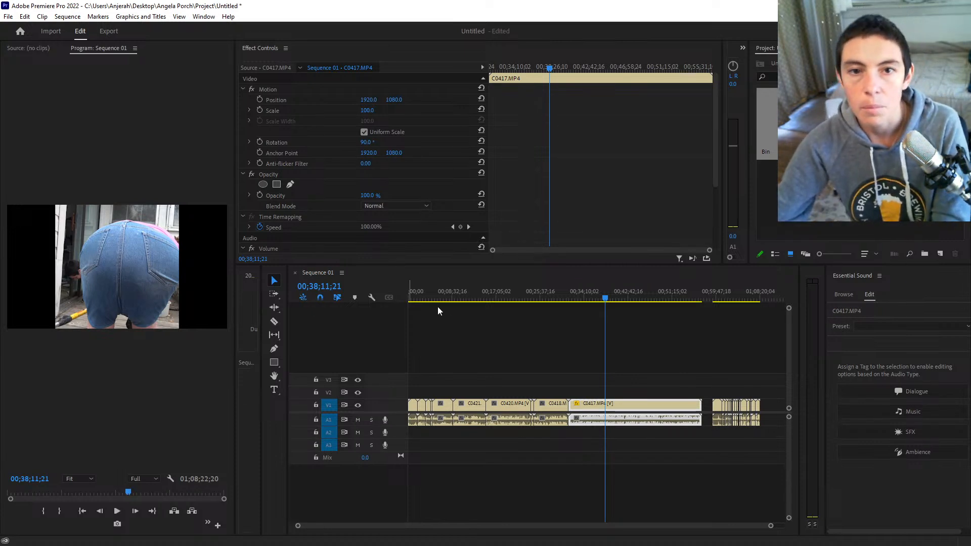
Scrub the sequence from its start to about 00;05;24;01 to view the sideways footage, leaving no clip selected.
left_click_drag(506, 296, 387, 361)
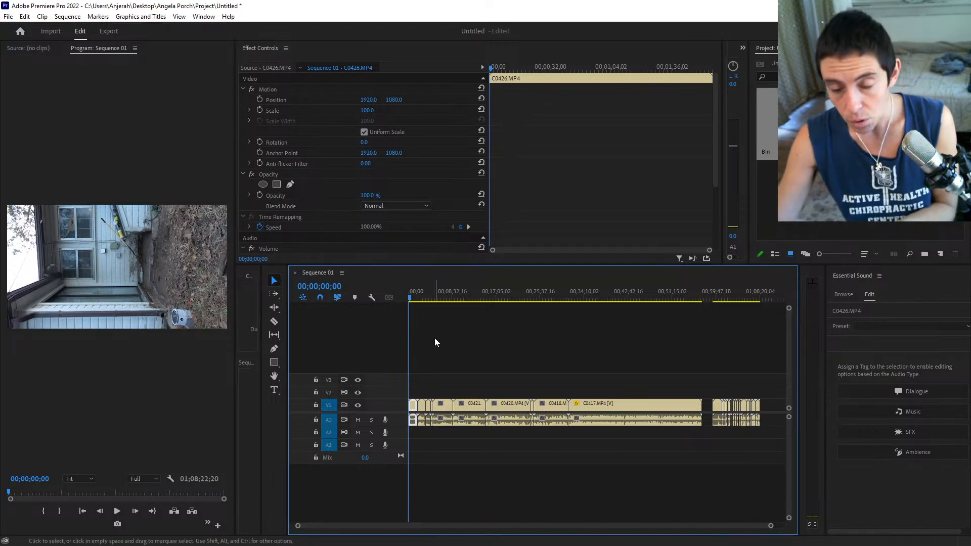
left_click_drag(411, 298, 438, 302)
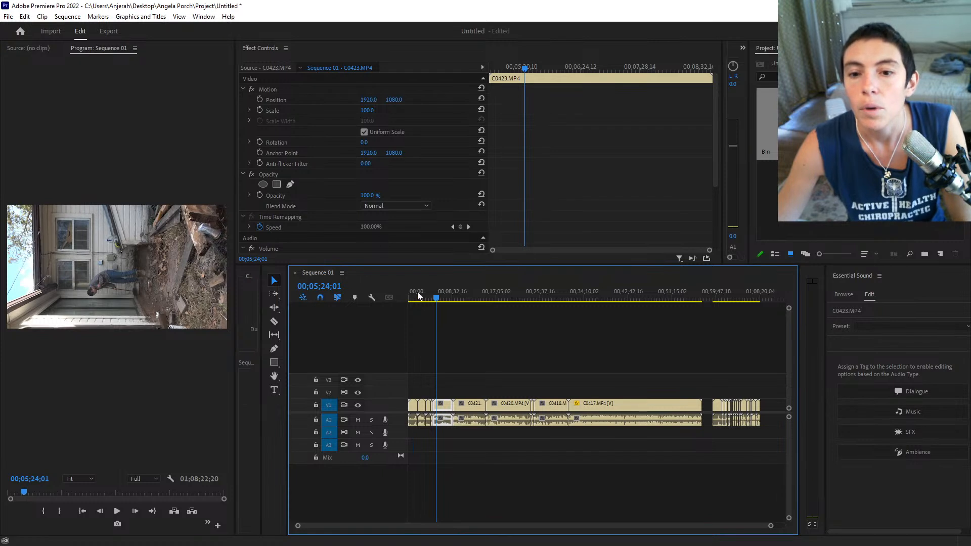
left_click(432, 316)
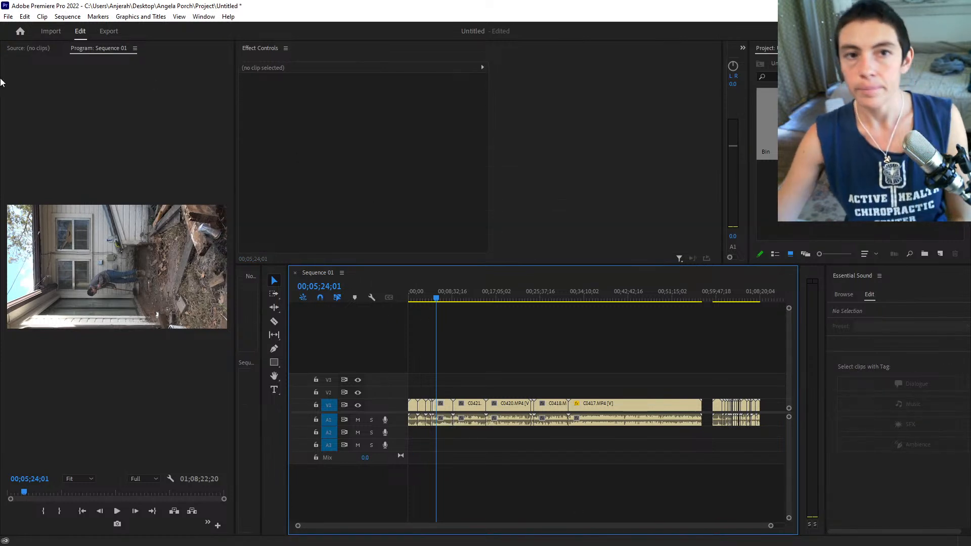
Change the sequence's frame size to 1080 horizontal by 1920 vertical and accept deleting its preview files.
left_click(67, 16)
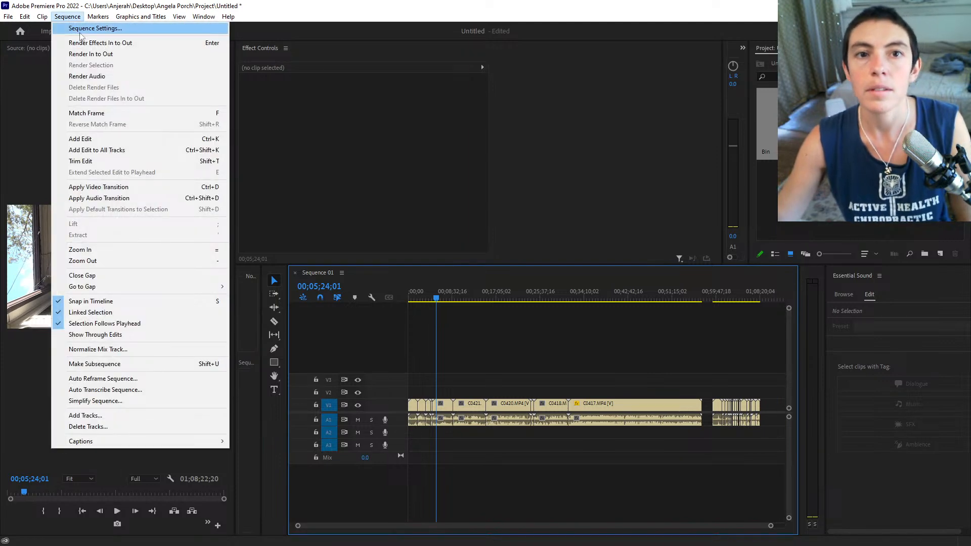
left_click(80, 28)
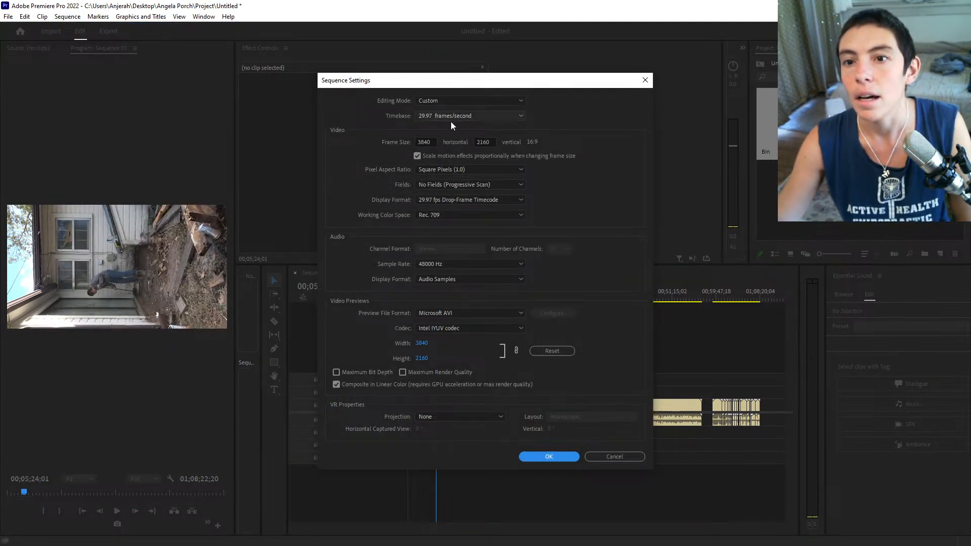
double_click(430, 143)
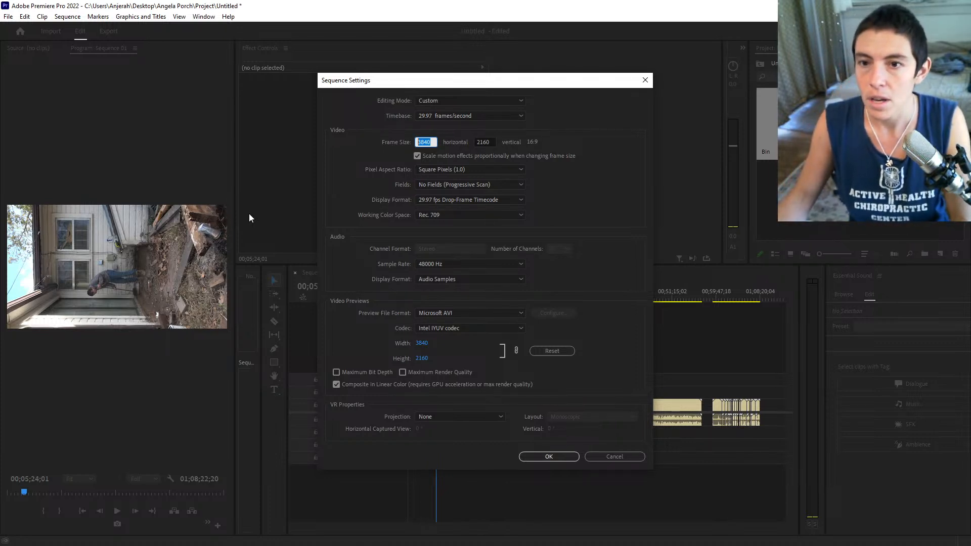
type("1080")
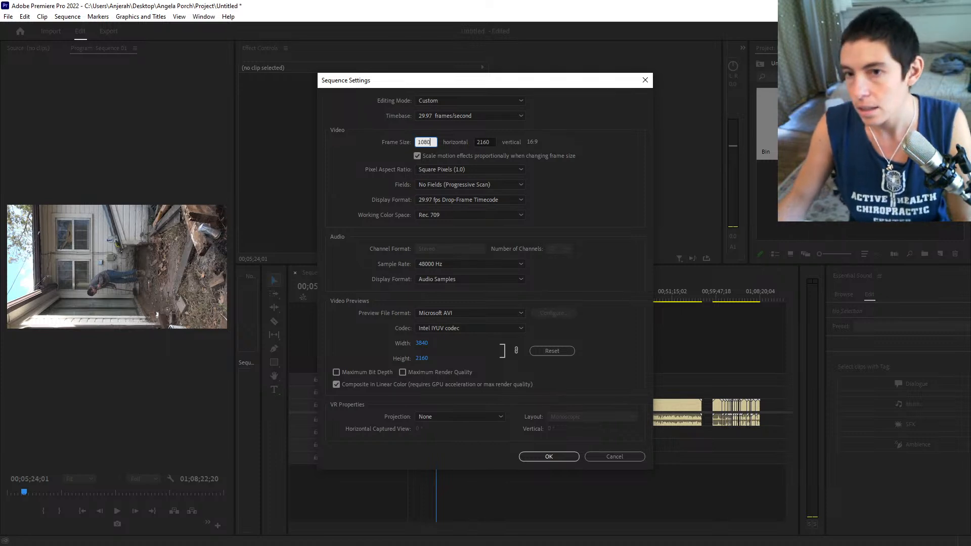
left_click(488, 142)
type("1920")
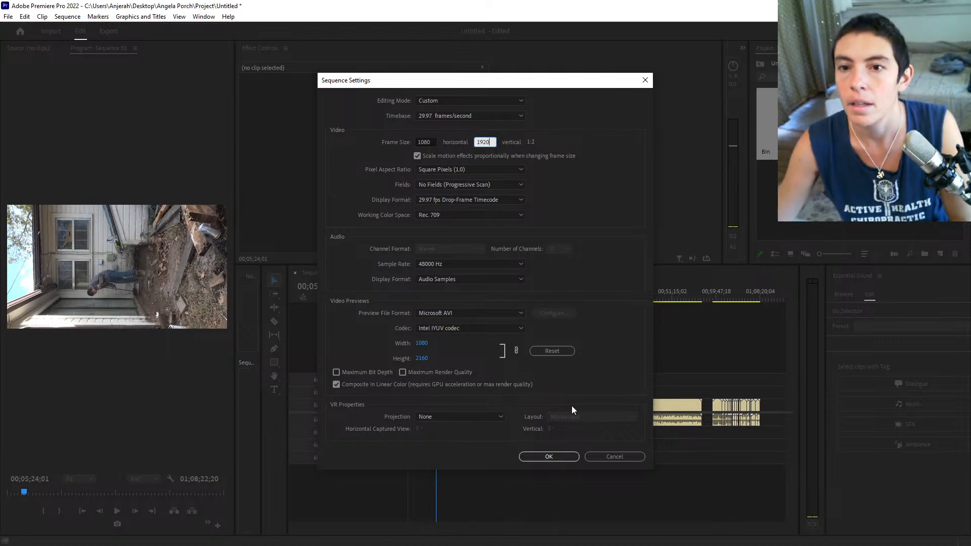
left_click(564, 457)
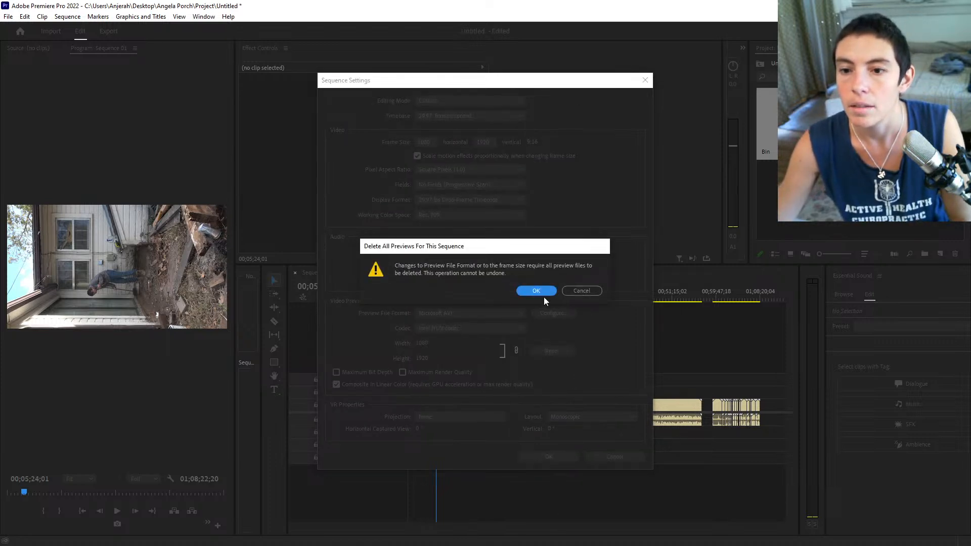
left_click(535, 288)
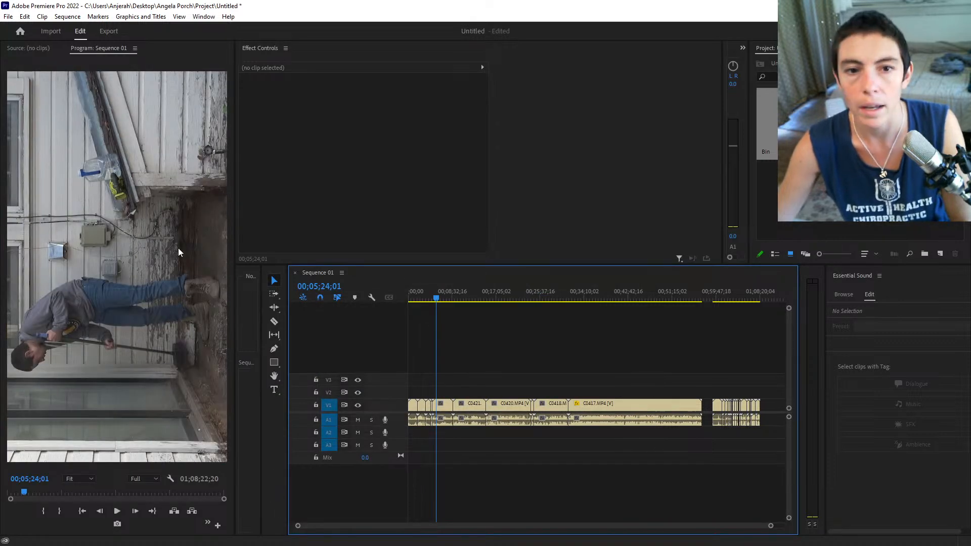
Set the scale of clip C0417.MP4 to 50, checking the framing at 00;35;20;25.
left_click(589, 406)
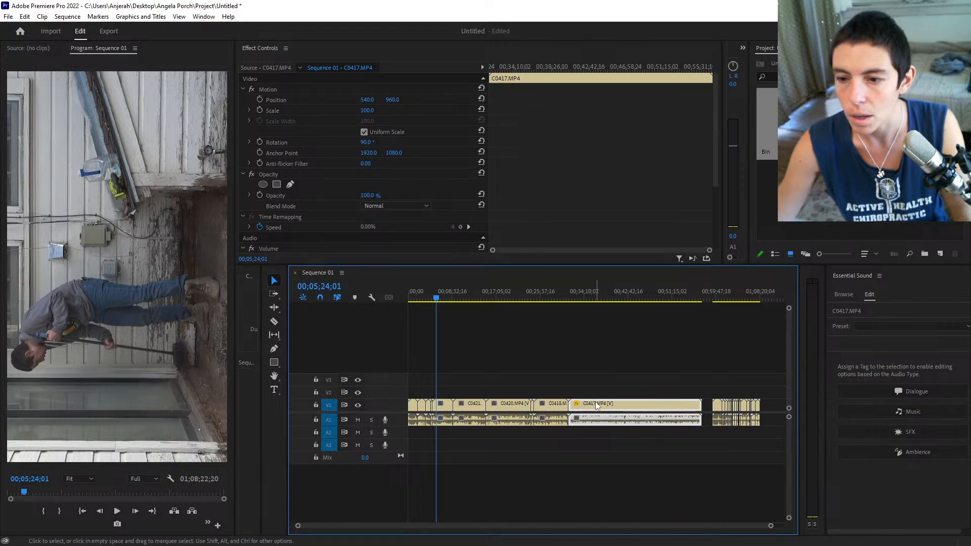
left_click(588, 304)
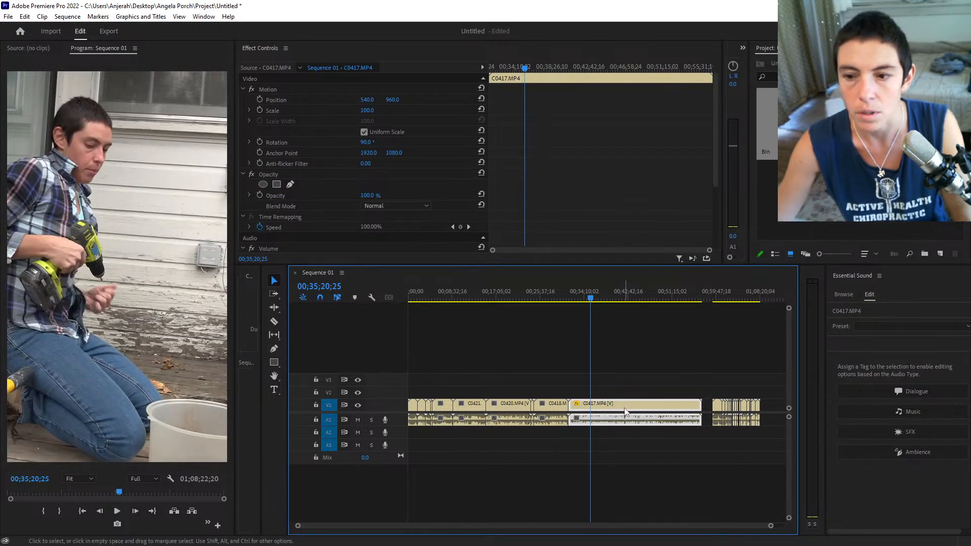
left_click(367, 110)
type("50")
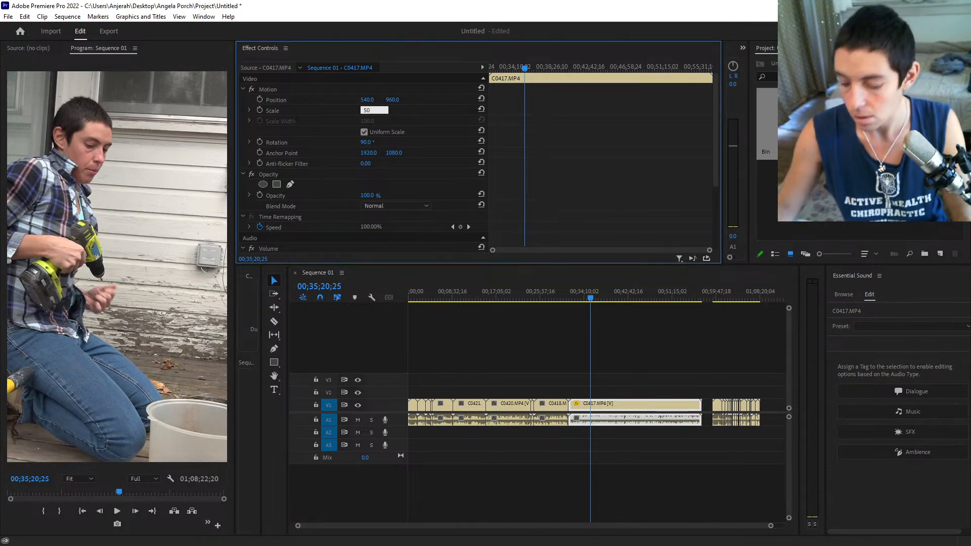
key("Return")
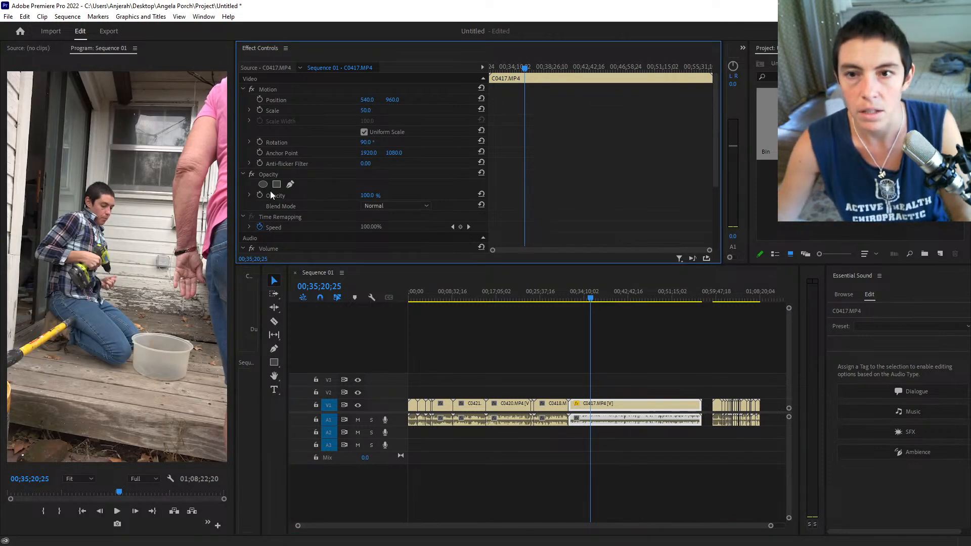
left_click_drag(364, 110, 351, 111)
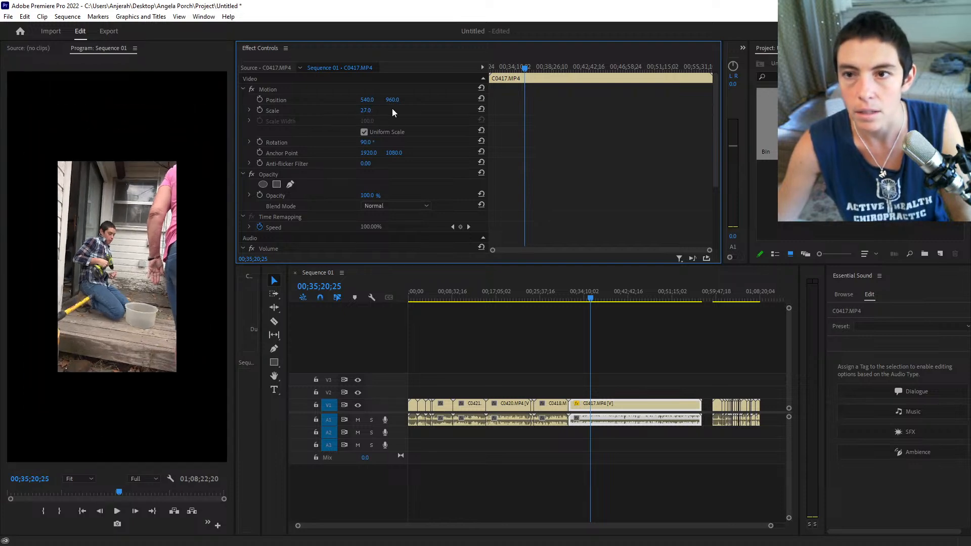
left_click(480, 111)
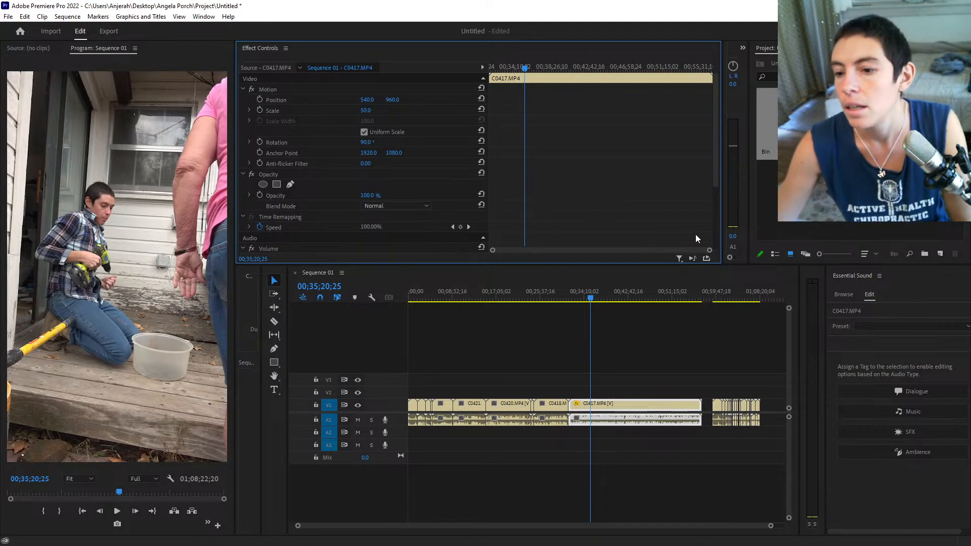
Copy the Motion settings of clip C0417.MP4 and paste them onto all the clips before it in the sequence.
left_click(280, 88)
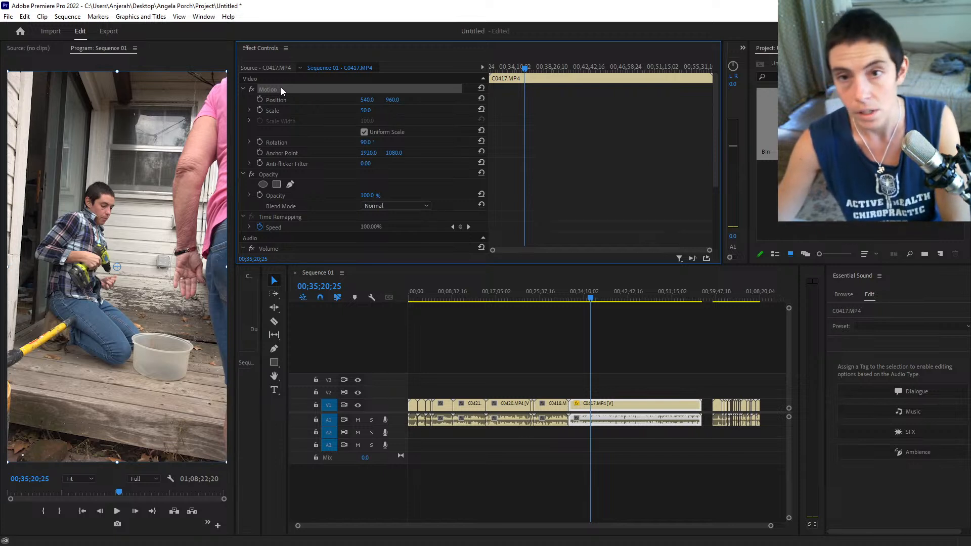
left_click_drag(566, 372, 394, 453)
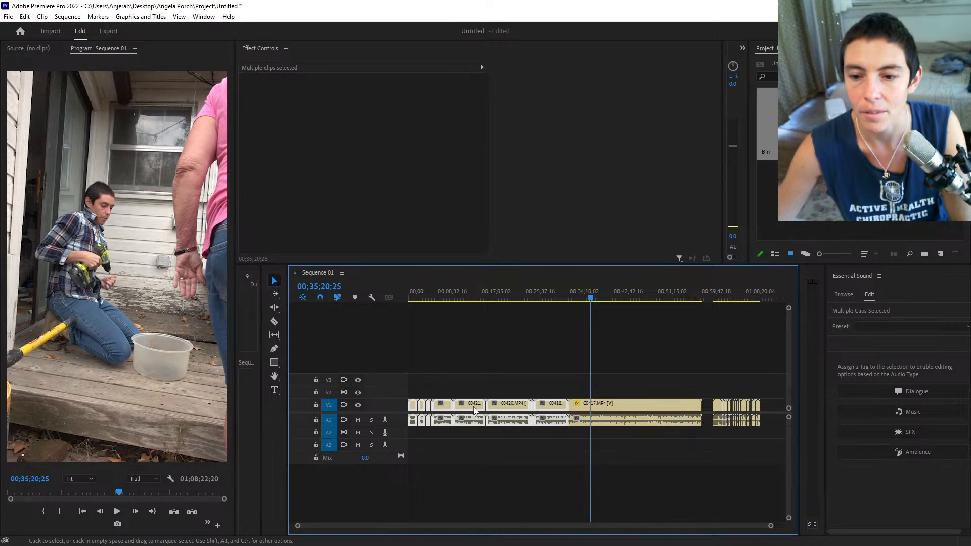
key("ctrl+v")
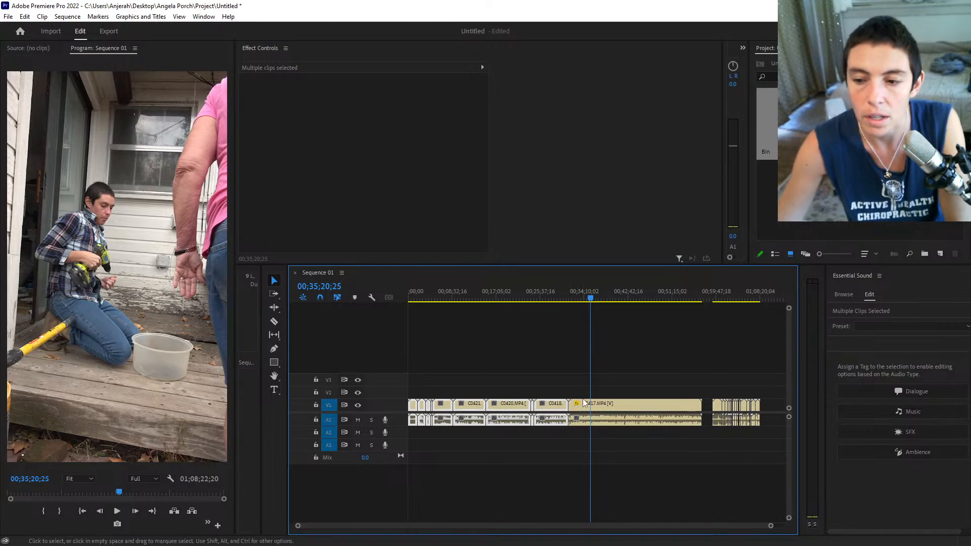
left_click(590, 300)
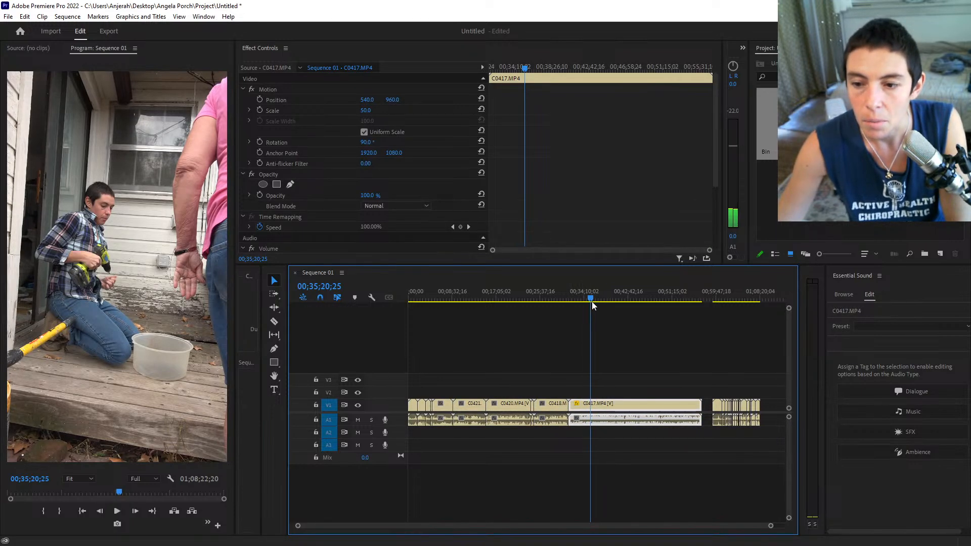
left_click_drag(591, 302, 612, 305)
left_click_drag(548, 378, 403, 449)
left_click_drag(402, 449, 403, 450)
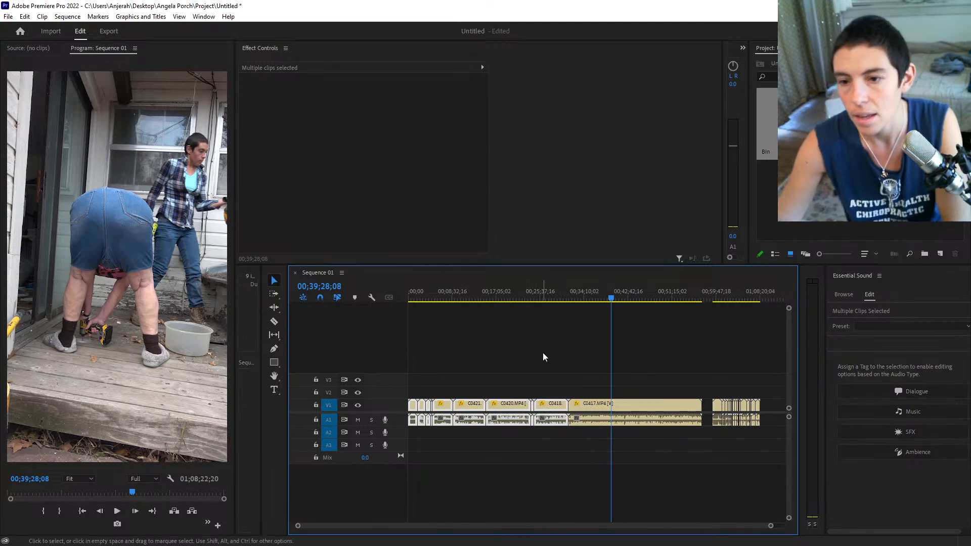
Scrub through the earlier clips and play the footage from 00;11;41;00 to check their vertical framing.
left_click(497, 299)
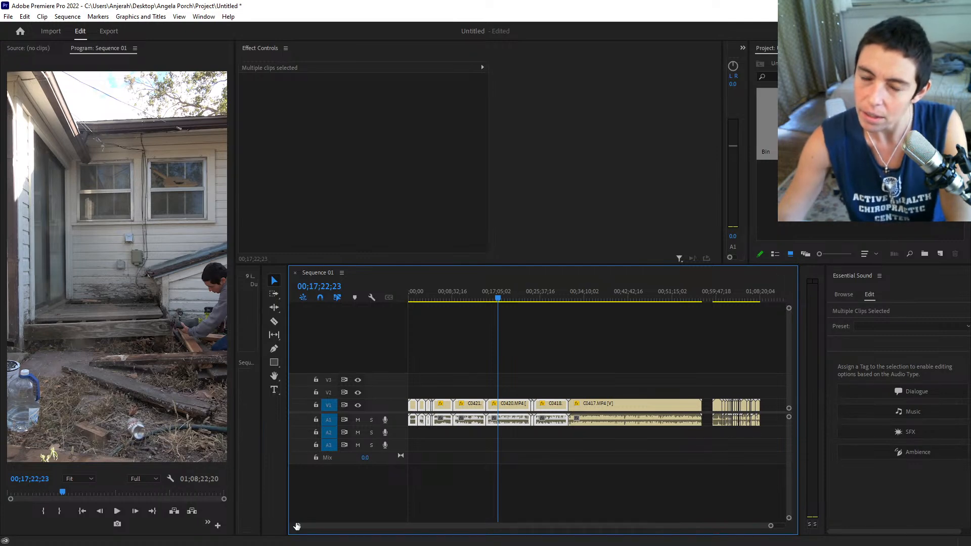
left_click(436, 300)
left_click_drag(435, 300, 470, 310)
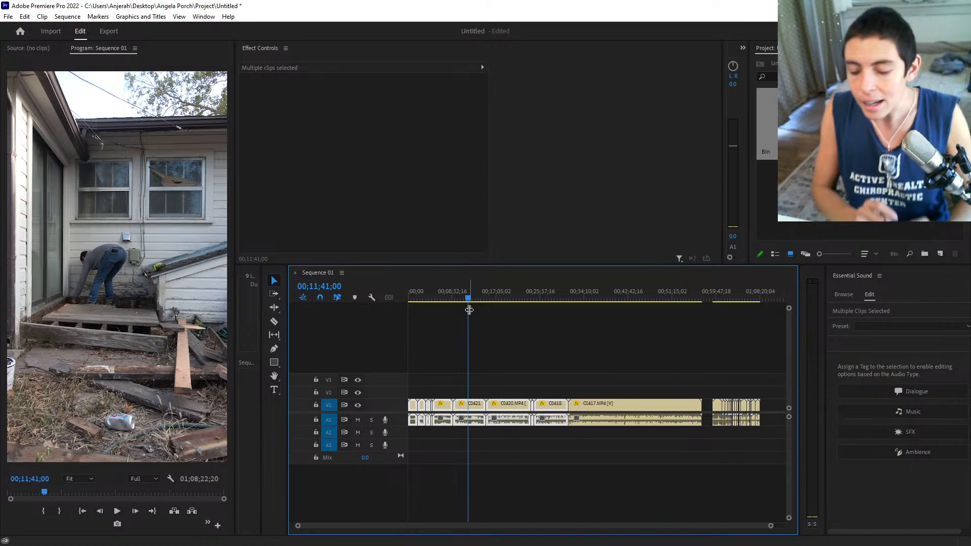
key("space")
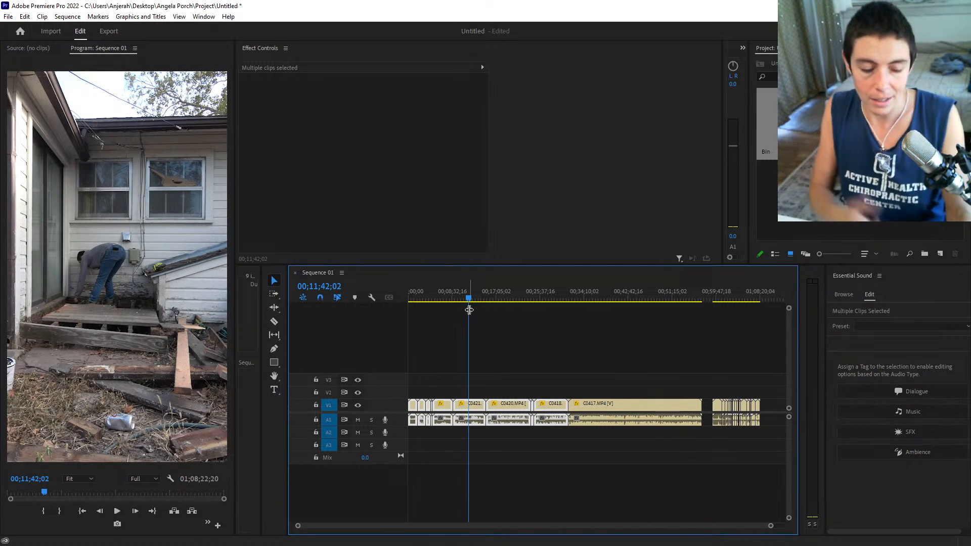
key("space")
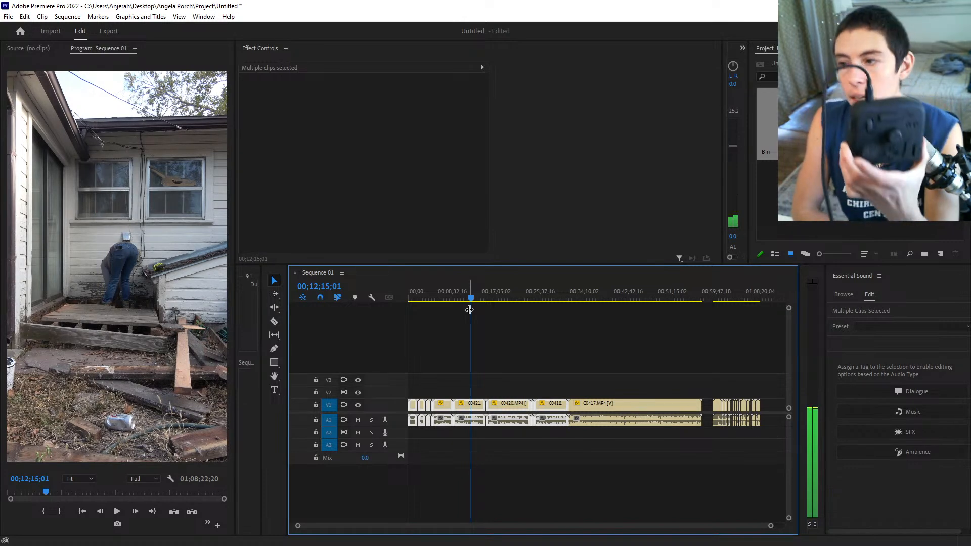
key("space")
Step the playhead back in larger jumps and forward and back frame by frame around 00;12;16 to examine the footage.
key("shift+Left")
key("shift+Left")
key("shift+Left")
key("shift+Left")
key("shift+Left")
key("shift+Left")
key("shift+Left")
key("shift+Left")
key("shift+Left")
key("shift+Left")
key("shift+Left")
key("shift+Left")
key("shift+Left")
key("shift+Left")
key("shift+Left")
key("shift+Left")
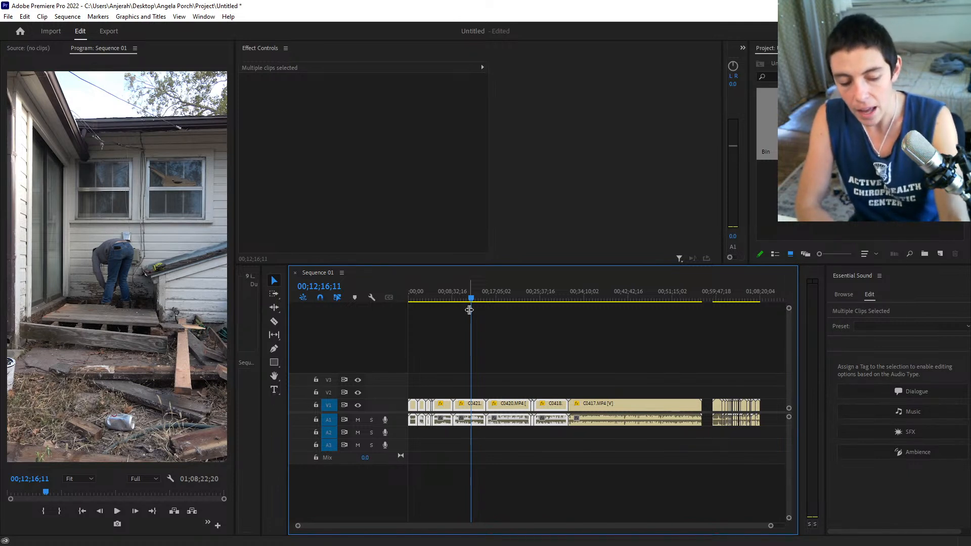
key("Right")
key("Right")
key("Right")
key("Right")
key("Right")
key("Right")
key("Right")
key("Right")
key("Right")
key("Right")
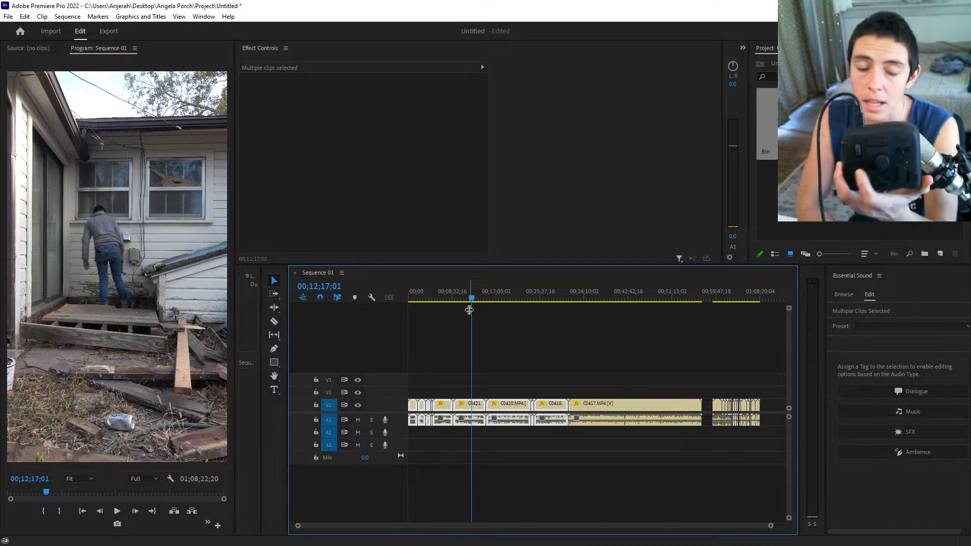
key("Right")
key("Right")
key("Right")
key("Right")
key("Right")
key("Right")
key("Right")
key("Right")
key("Right")
key("Right")
key("Left")
key("Left")
key("Left")
key("Left")
key("Left")
key("Left")
key("Left")
key("Left")
key("Left")
key("Left")
key("Left")
key("Left")
key("Left")
key("Left")
key("Left")
key("Left")
key("Left")
key("Left")
key("Left")
key("Left")
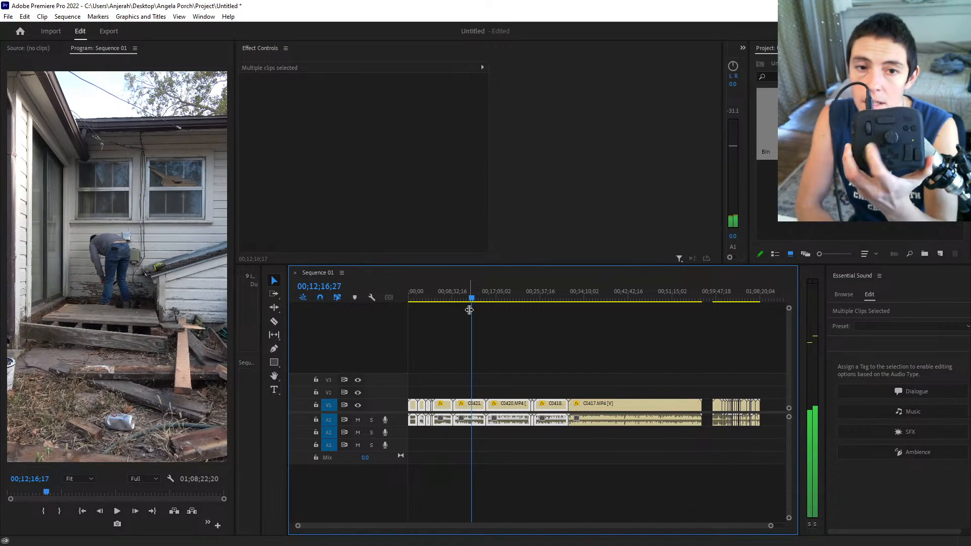
Step the playhead back from 00;12;16;17 to 00;12;10;28 and play the footage from there.
key("Left")
key("Left")
key("Left")
key("Left")
key("Left")
key("Left")
key("Left")
key("Left")
key("Left")
key("Left")
key("Left")
key("Left")
key("Left")
key("Left")
key("Left")
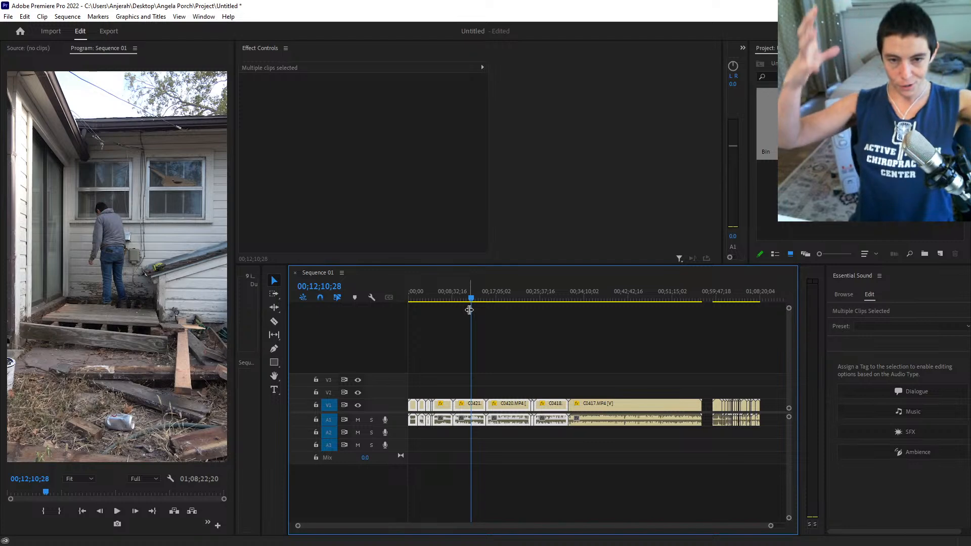
key("space")
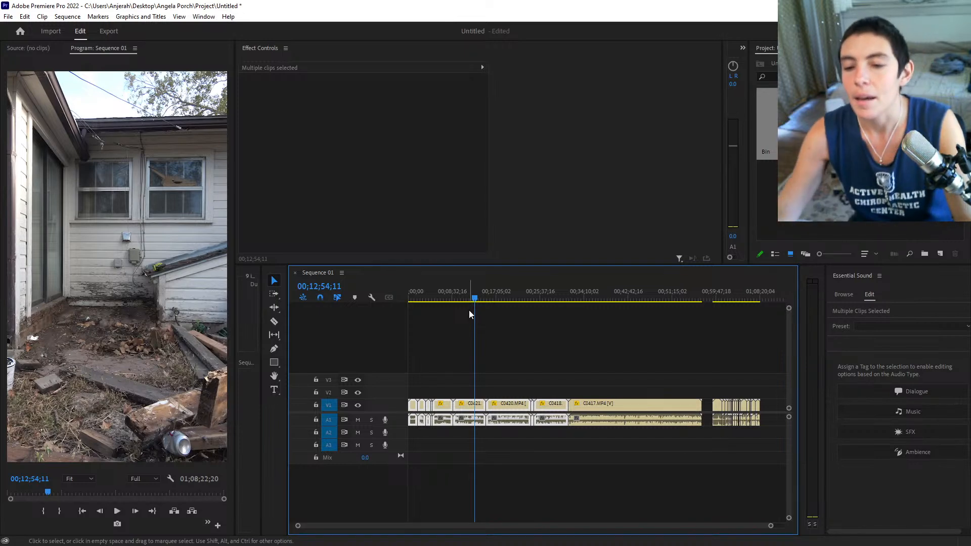
Split clip C0421.MP4 at 00;12;52;23, after the deck has been removed.
key("shift+Left")
key("shift+Left")
key("shift+Left")
key("shift+Left")
key("shift+Left")
key("shift+Left")
key("shift+Left")
key("shift+Left")
key("shift+Left")
key("shift+Left")
key("shift+Left")
key("shift+Left")
key("shift+Left")
key("shift+Left")
key("shift+Left")
key("shift+Left")
key("shift+Left")
key("shift+Left")
key("shift+Left")
key("shift+Left")
key("space")
key("space")
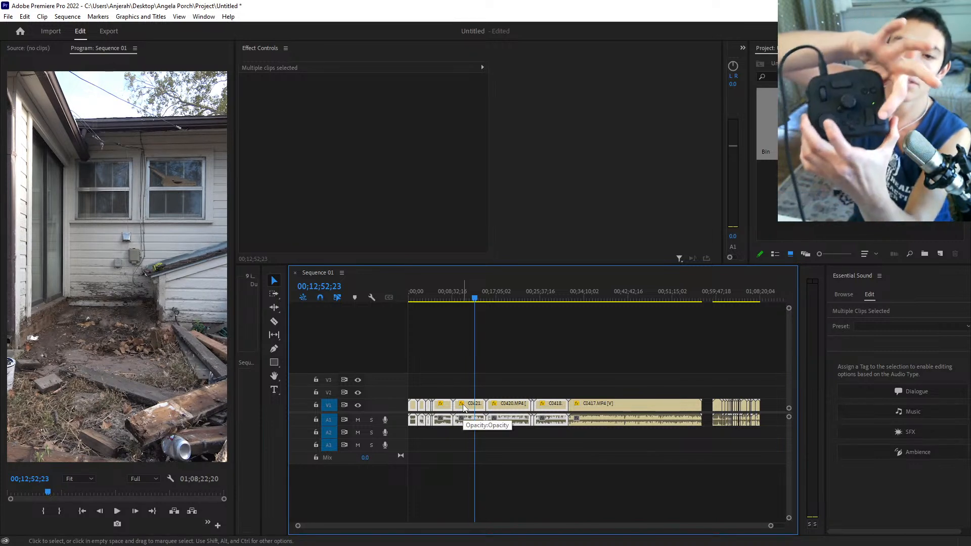
key("ctrl+k")
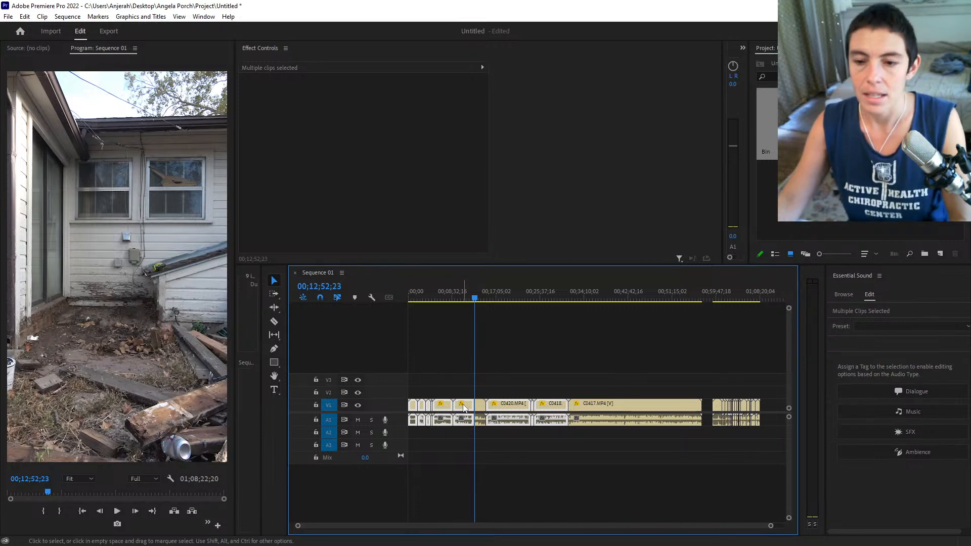
left_click_drag(476, 302, 508, 312)
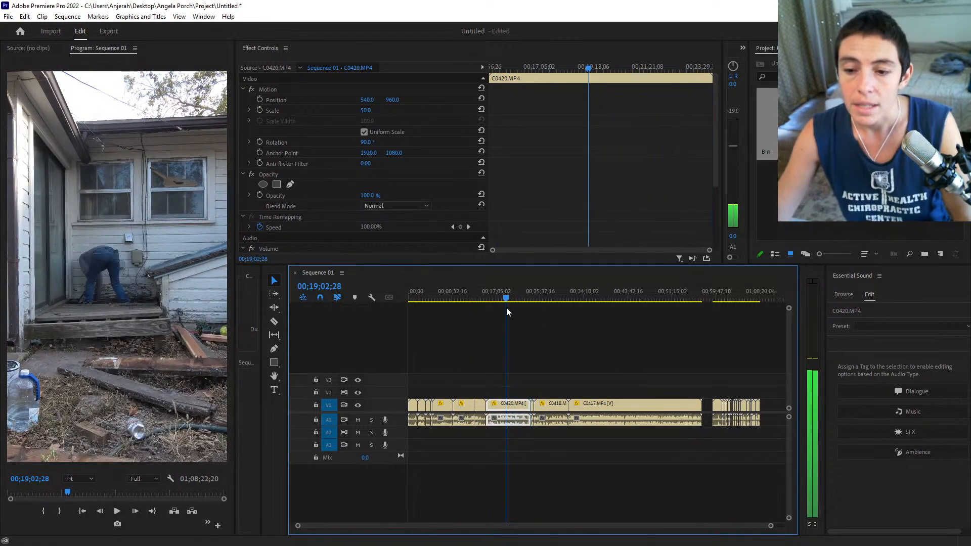
key("c")
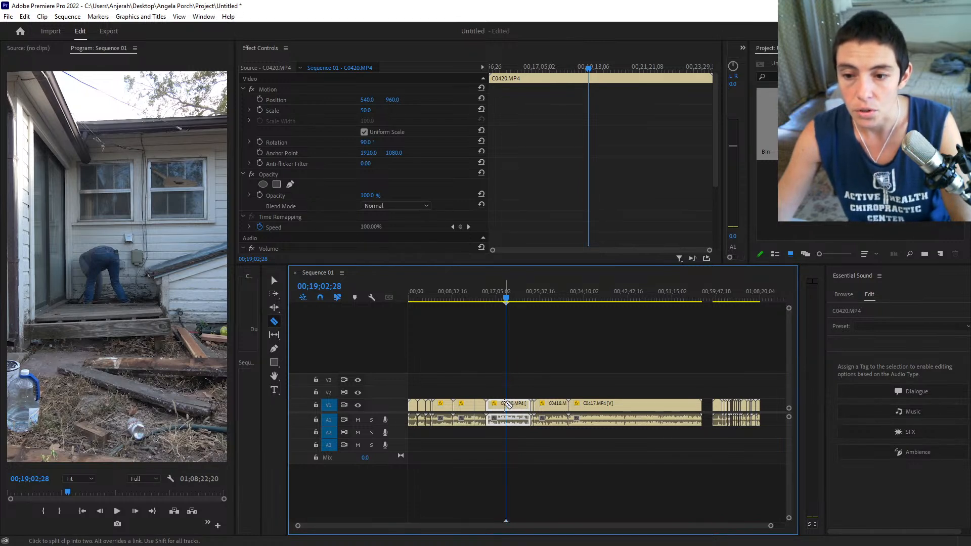
left_click(320, 298)
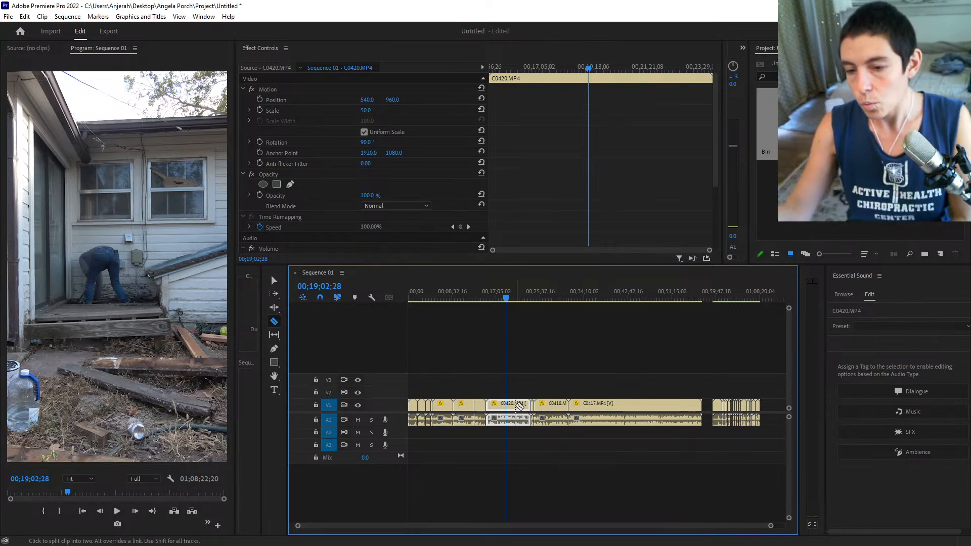
key("v")
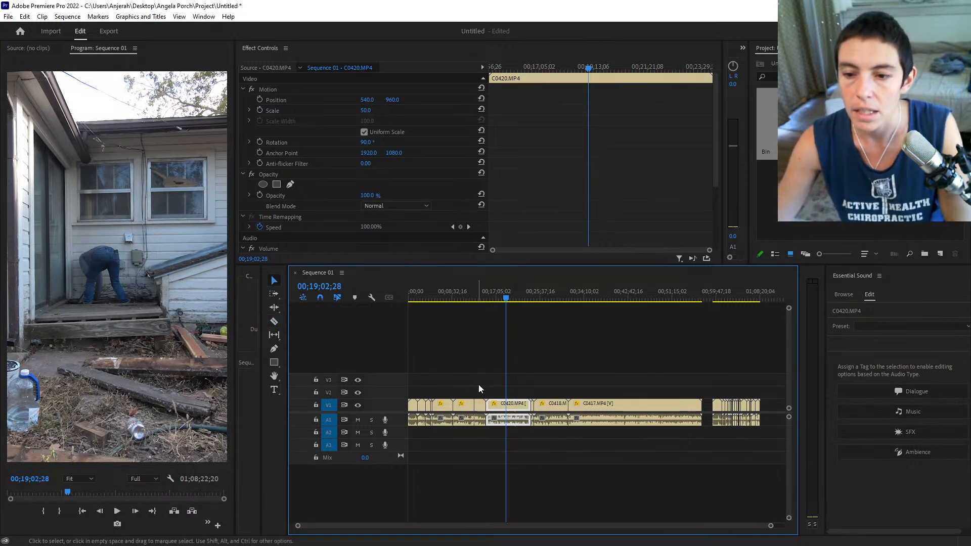
Scrub to where the deck removal begins in clip C0421.MP4 and split the clip at 00;12;25;18.
left_click_drag(506, 300, 445, 331)
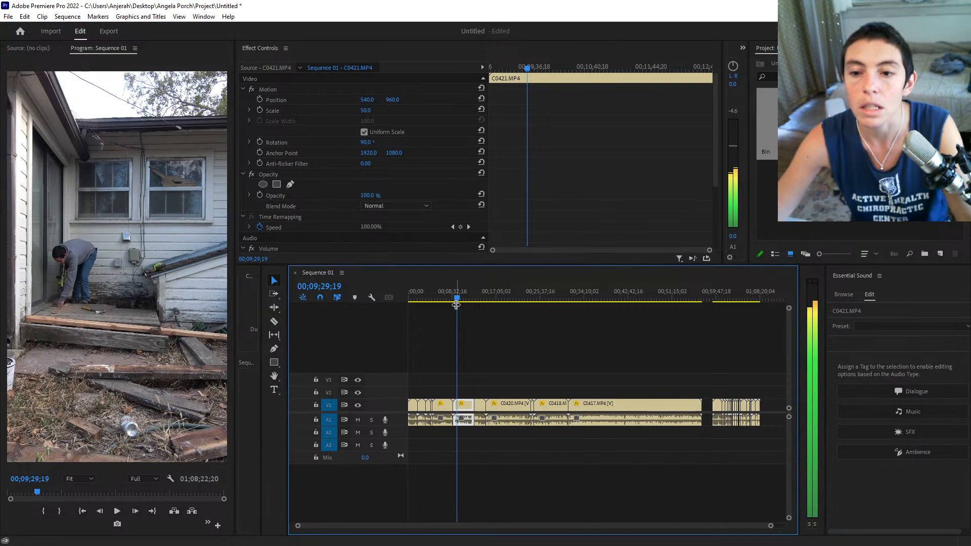
left_click_drag(456, 302, 476, 302)
key("shift+Right")
key("shift+Right")
key("shift+Right")
key("shift+Right")
key("shift+Right")
key("shift+Right")
key("shift+Right")
key("shift+Right")
key("shift+Right")
key("shift+Right")
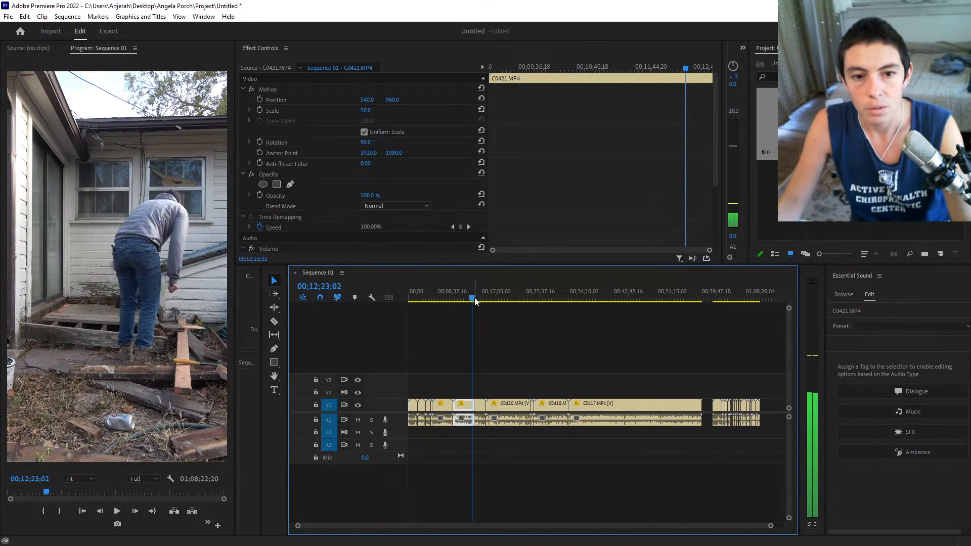
key("shift+Right")
key("shift+Right")
key("shift+Right")
key("shift+Right")
key("shift+Right")
key("shift+Right")
key("shift+Right")
key("shift+Left")
key("shift+Left")
key("shift+Left")
key("shift+Left")
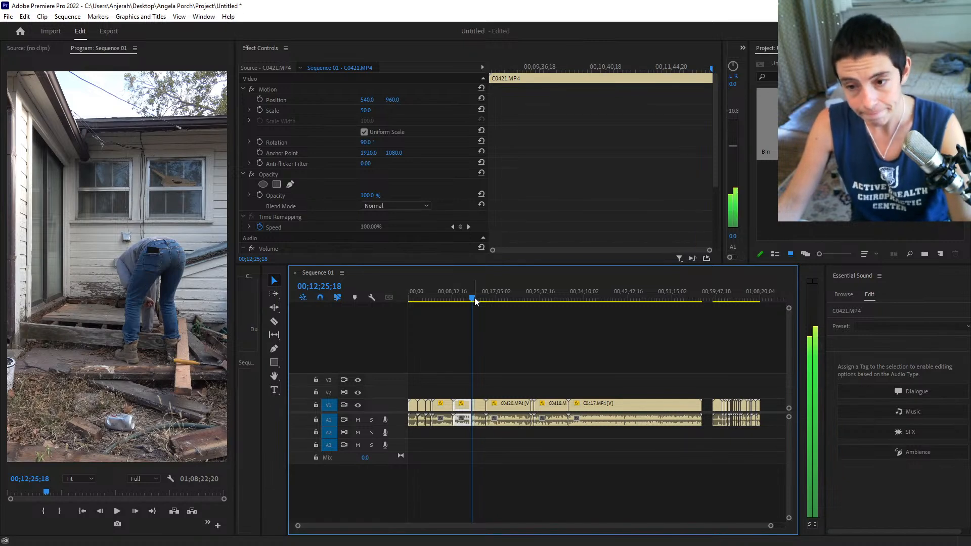
key("shift+Left")
key("shift+Left")
key("shift+Left")
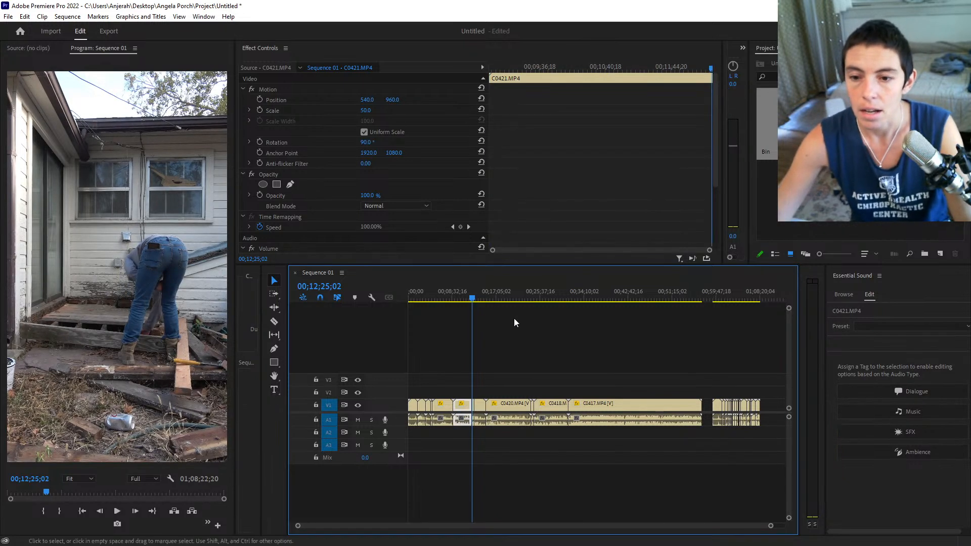
Delete all clips before the short C0421.MP4 segment and all clips after it up to the gap.
left_click_drag(462, 386, 400, 443)
key("Delete")
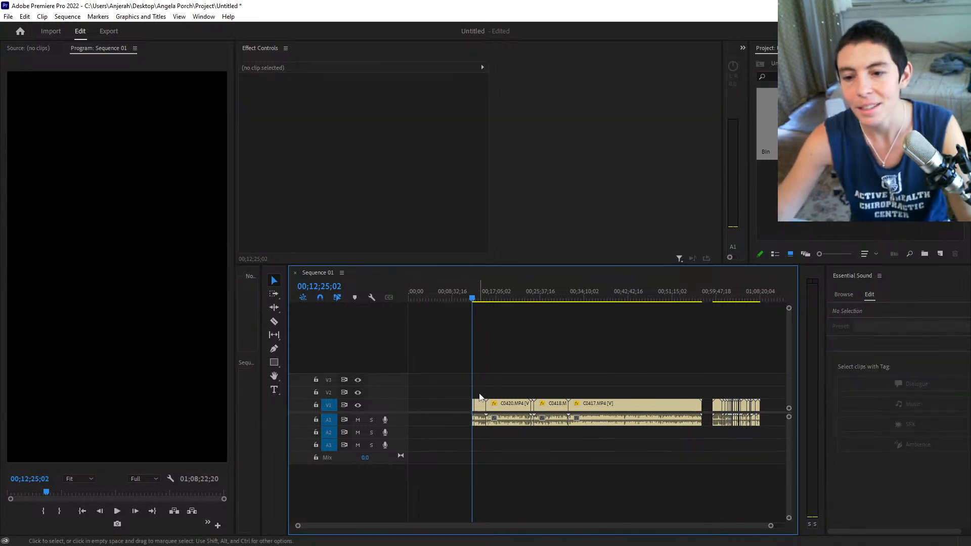
left_click_drag(481, 387, 699, 444)
key("Delete")
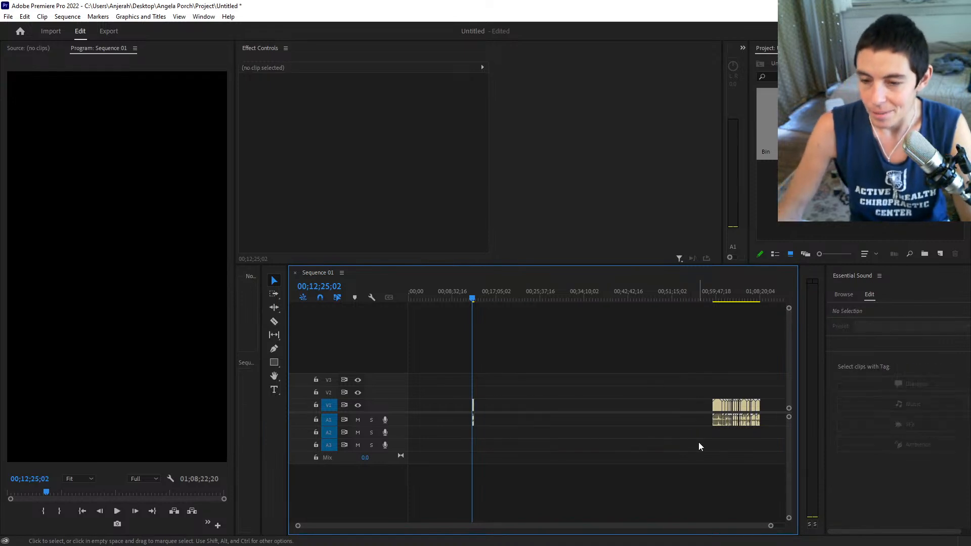
Ripple delete the empty gap before the short C0421.MP4 segment and play the segment from the start.
right_click(448, 406)
left_click(472, 413)
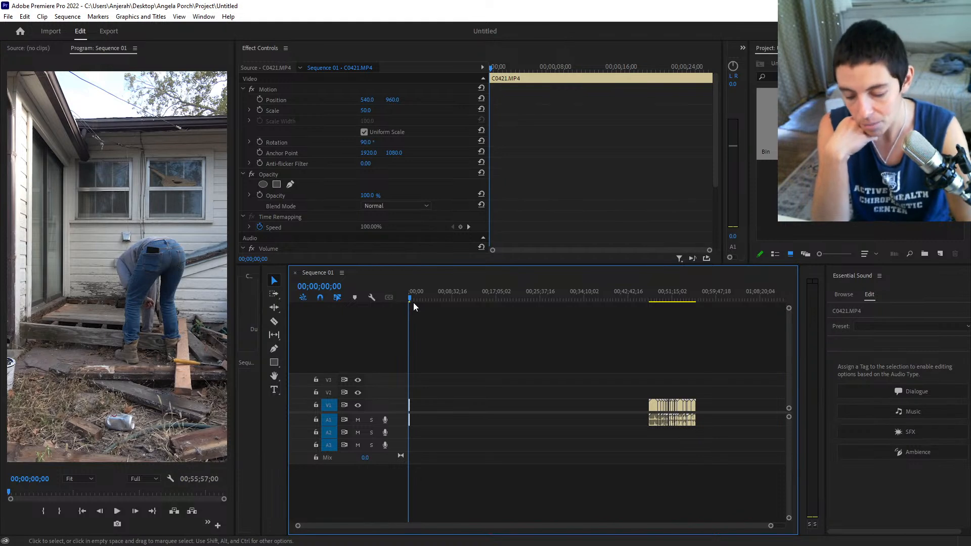
key("space")
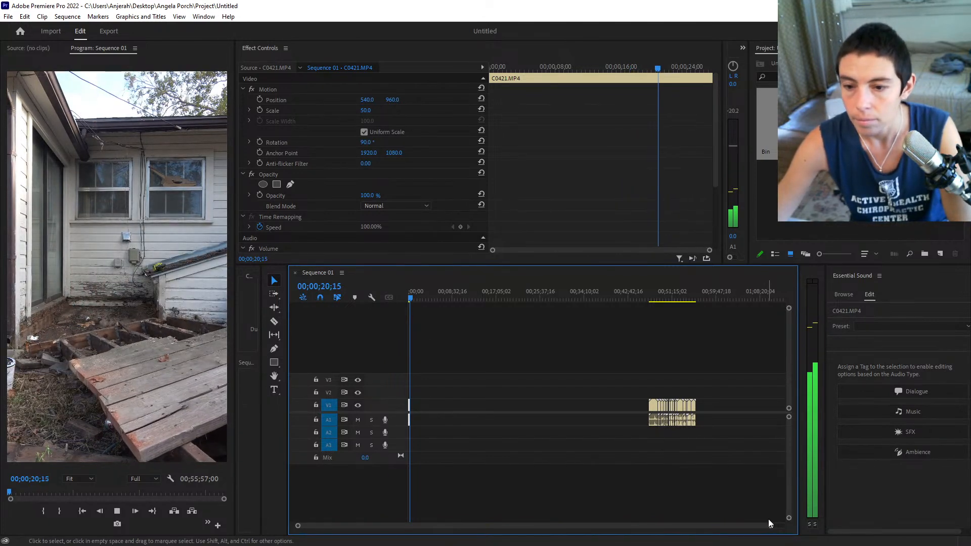
Delete the remaining group of clips at the end of the sequence and return the playhead to the start of C0421.MP4.
left_click_drag(711, 385, 625, 457)
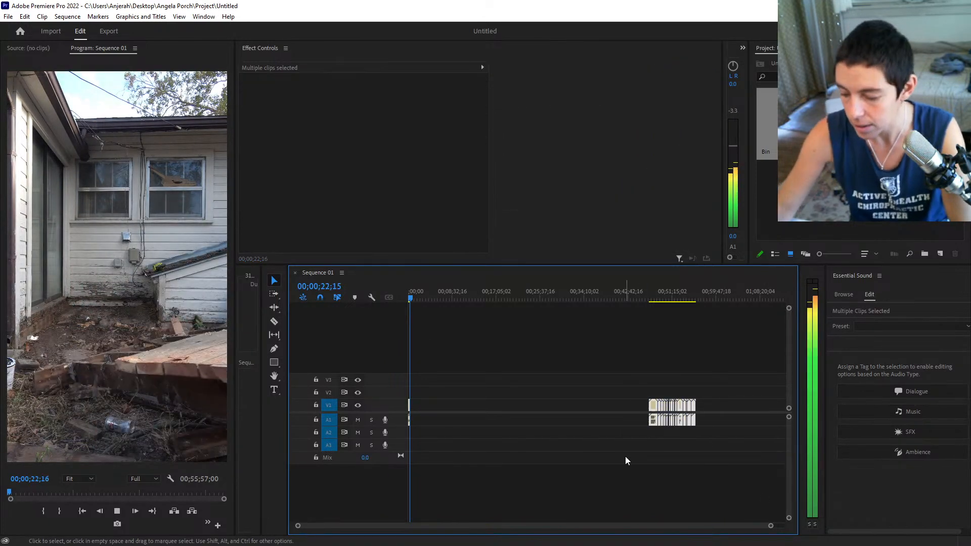
key("Delete")
left_click_drag(771, 525, 574, 537)
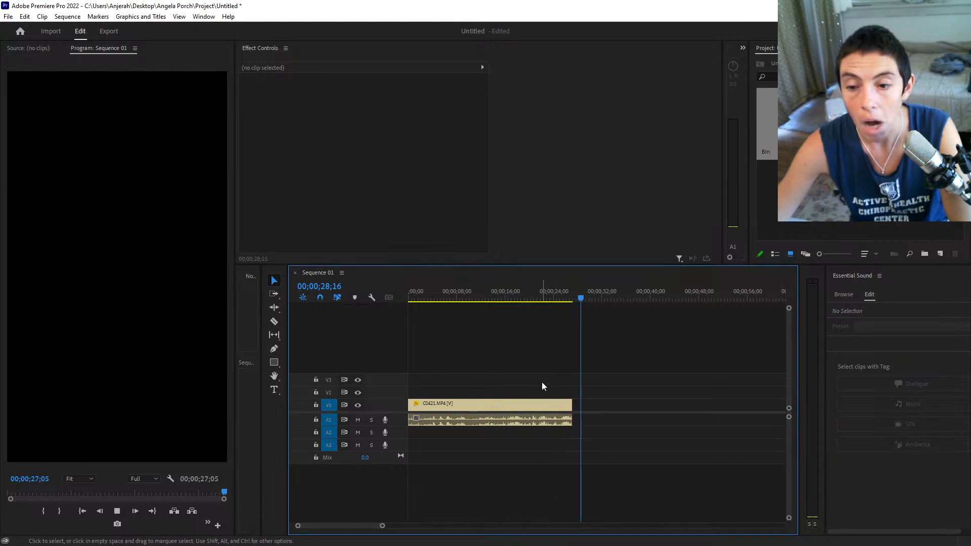
key("space")
left_click_drag(505, 299, 408, 304)
left_click(572, 298)
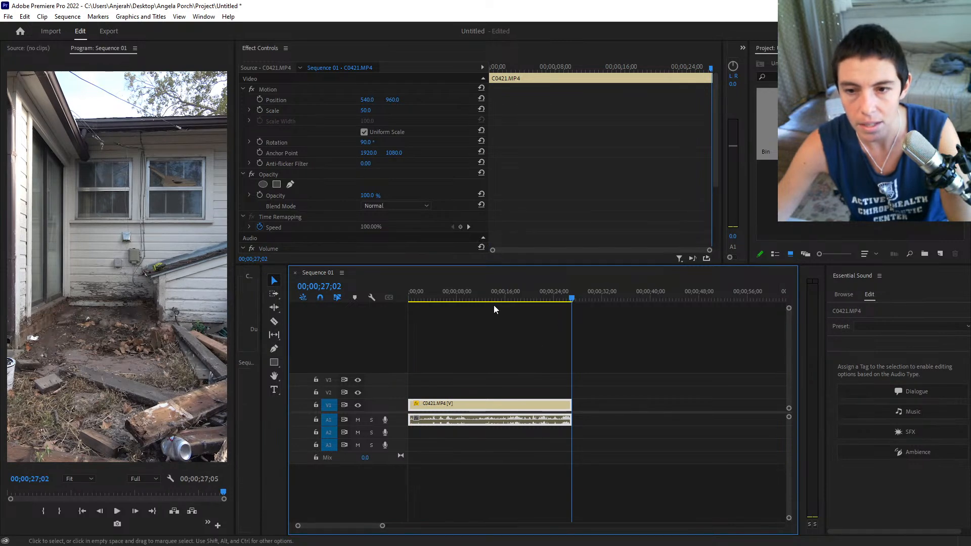
key("Home")
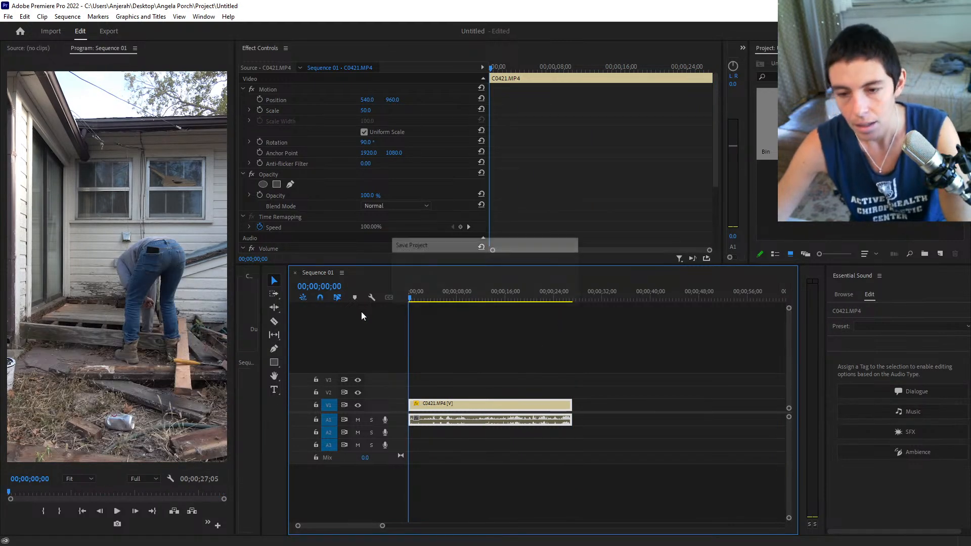
Set the time interpolation of clip C0421.MP4 to Optical Flow in its speed and duration settings.
right_click(480, 411)
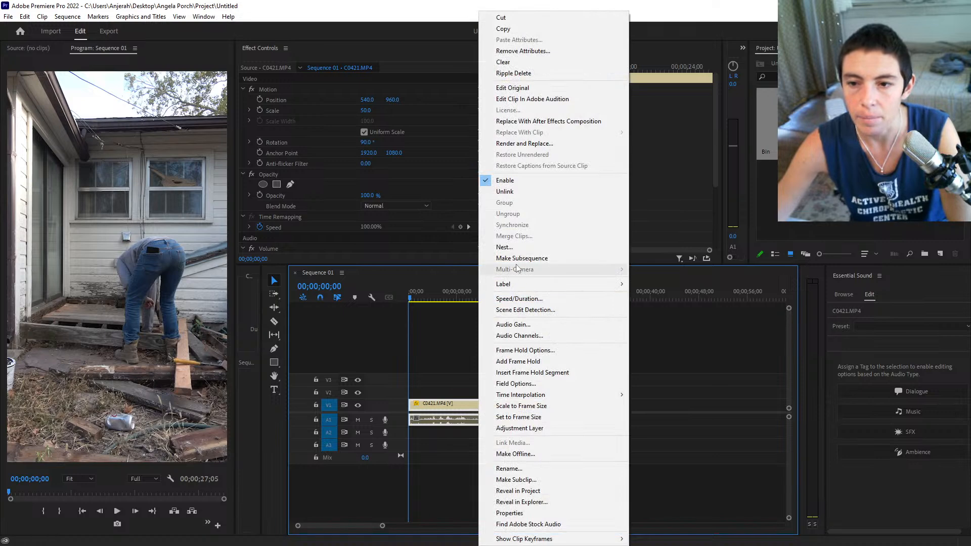
left_click(518, 299)
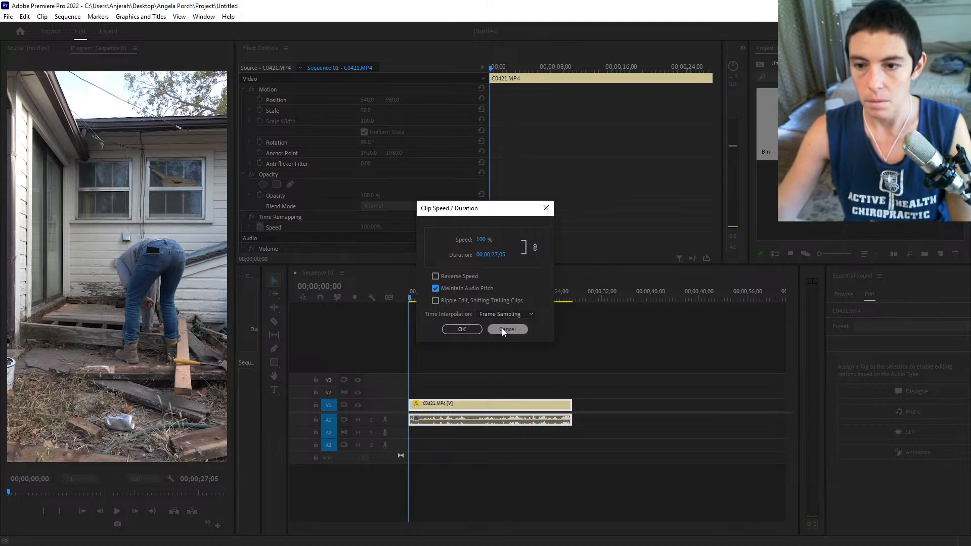
left_click(506, 348)
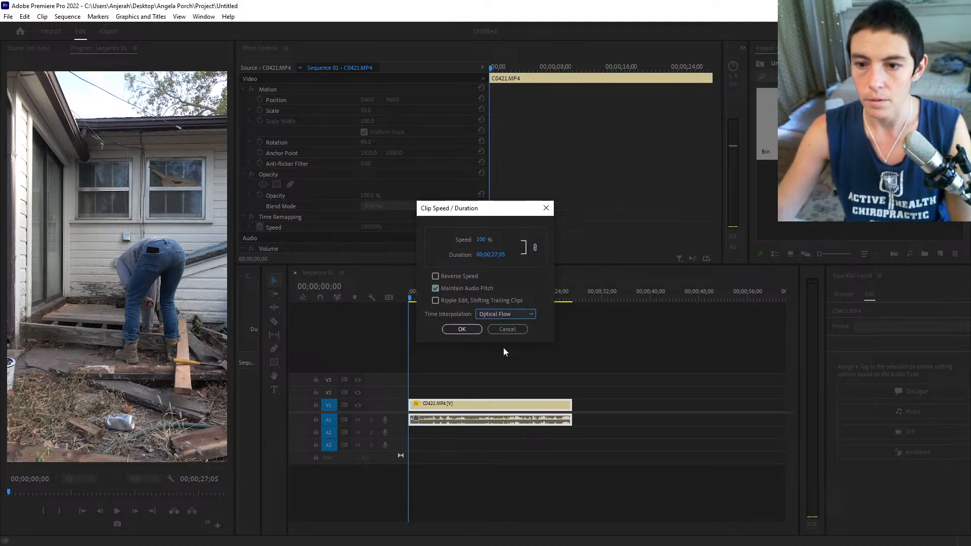
left_click(460, 329)
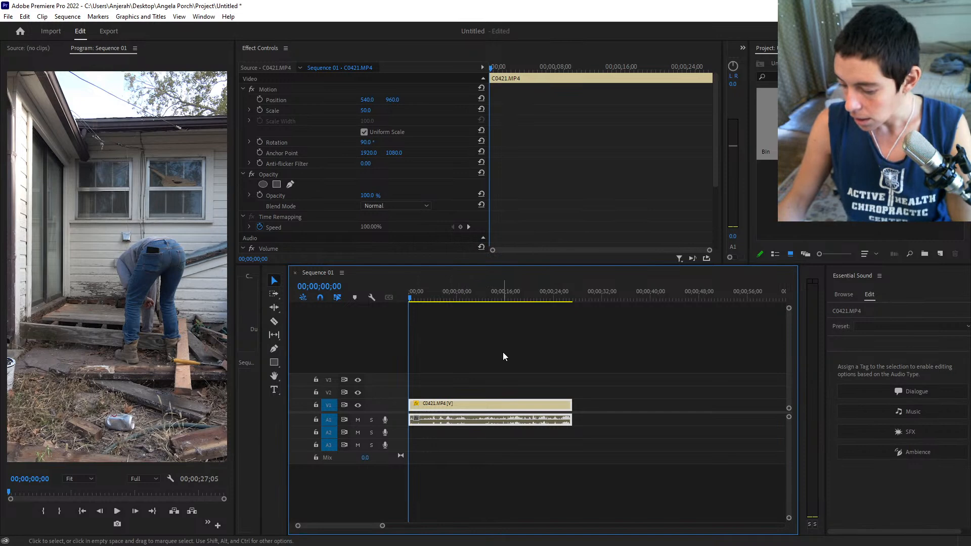
Set the speed of clip C0421.MP4 to 150% and play it from the start.
right_click(467, 405)
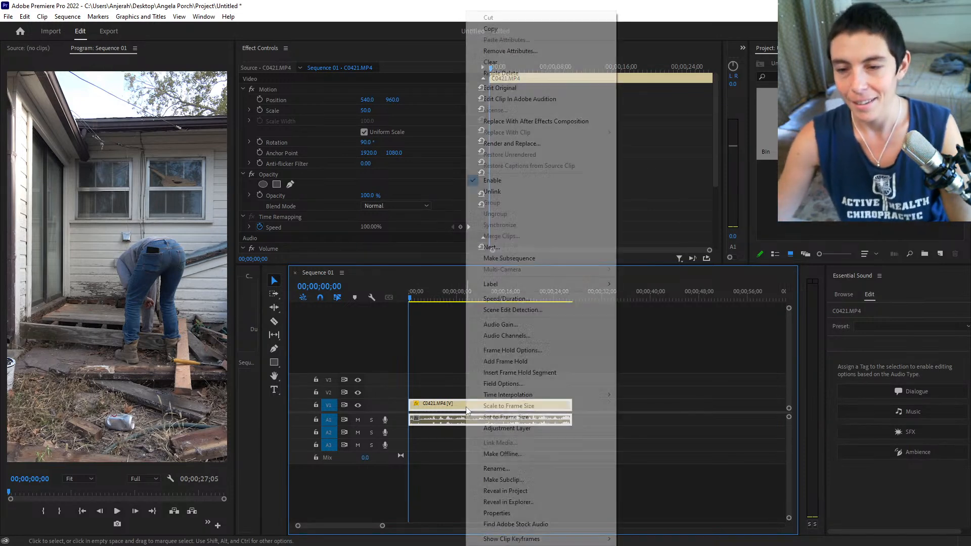
left_click(498, 299)
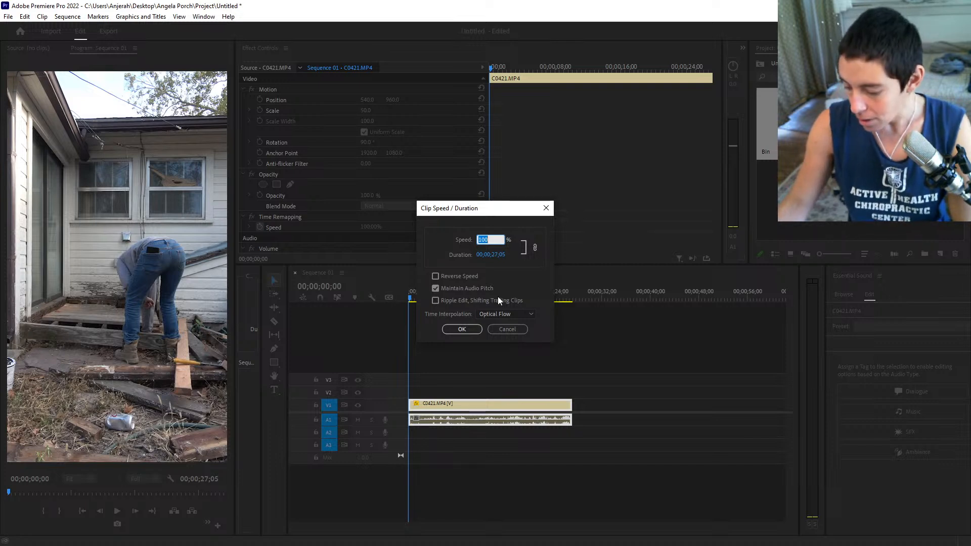
type("150")
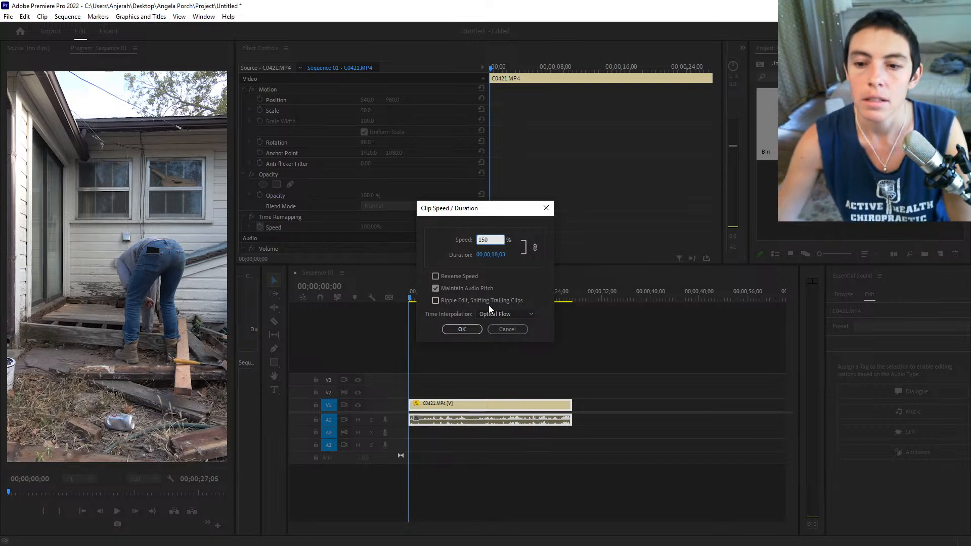
left_click(469, 329)
left_click_drag(476, 298, 372, 296)
key("Return")
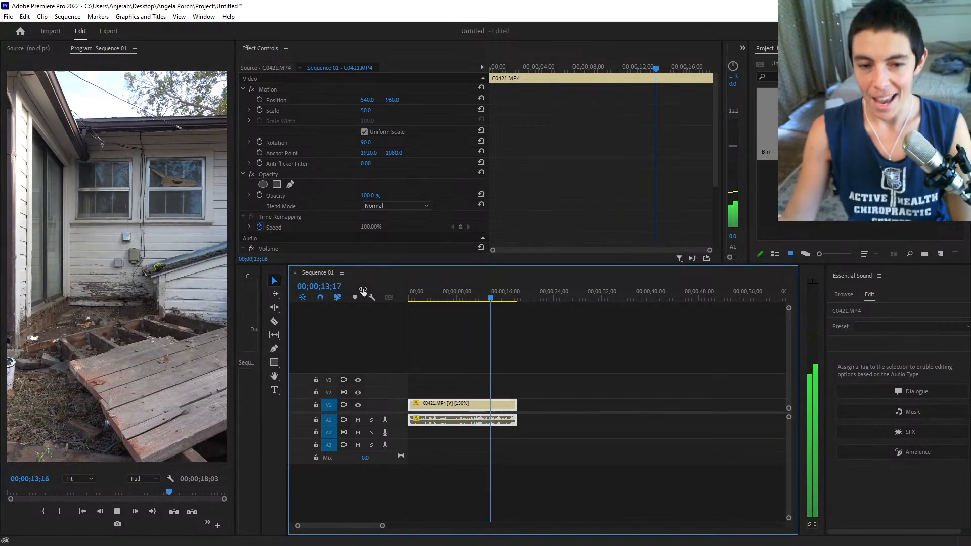
key("space")
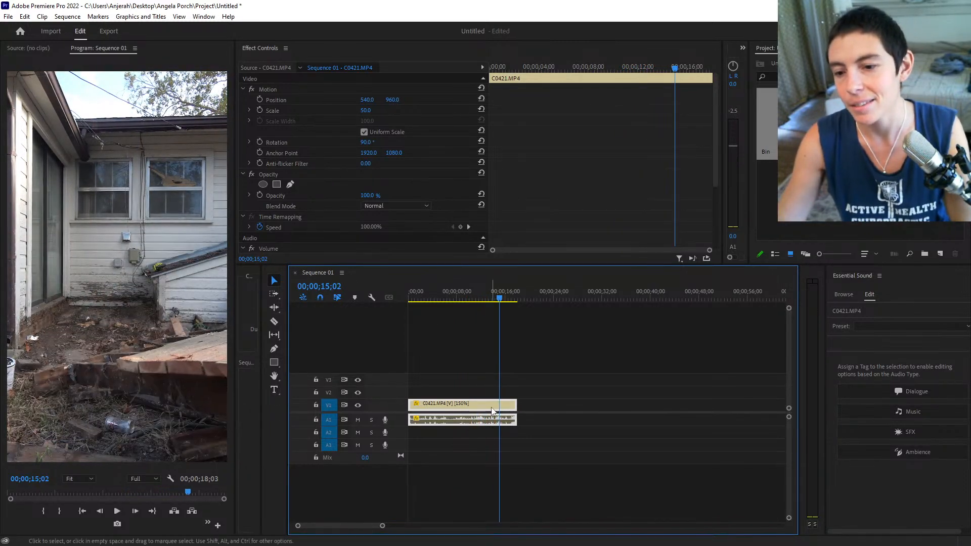
Set the speed of clip C0421.MP4 to 200%, play it from the start, and return the playhead to the beginning.
right_click(491, 411)
left_click(526, 301)
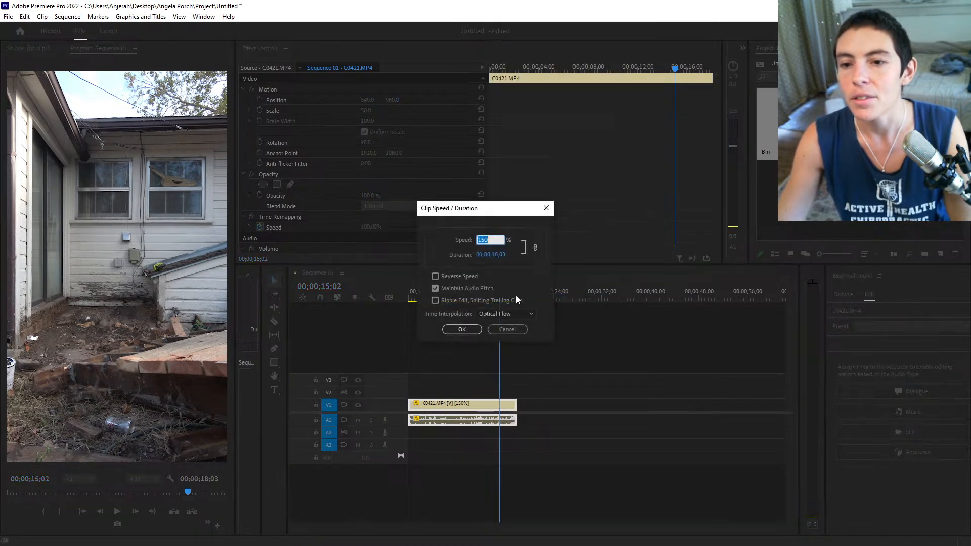
double_click(497, 238)
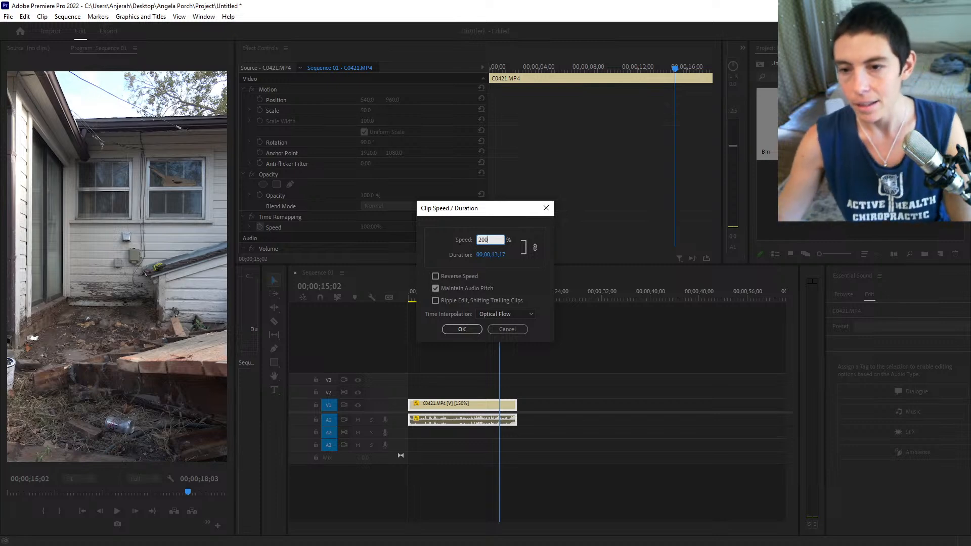
left_click(462, 329)
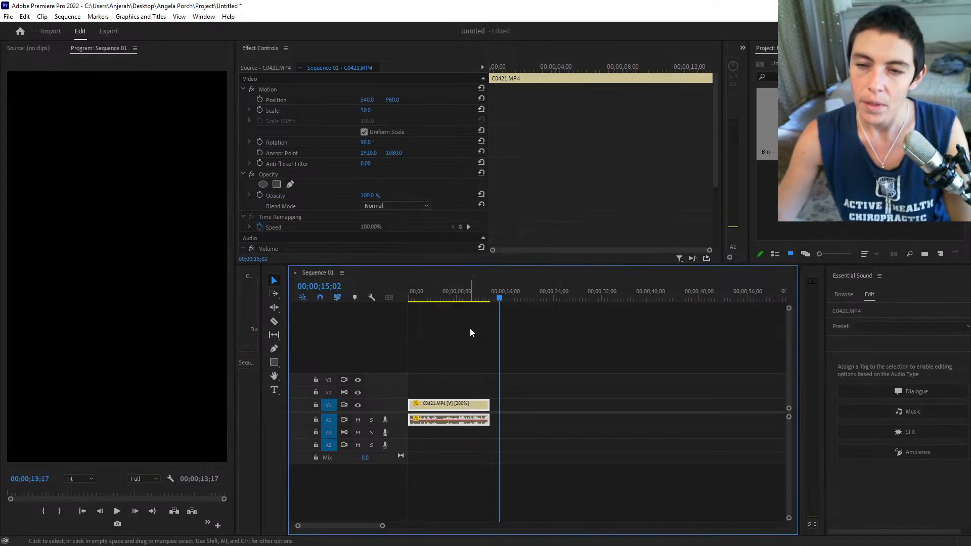
left_click_drag(455, 296, 369, 297)
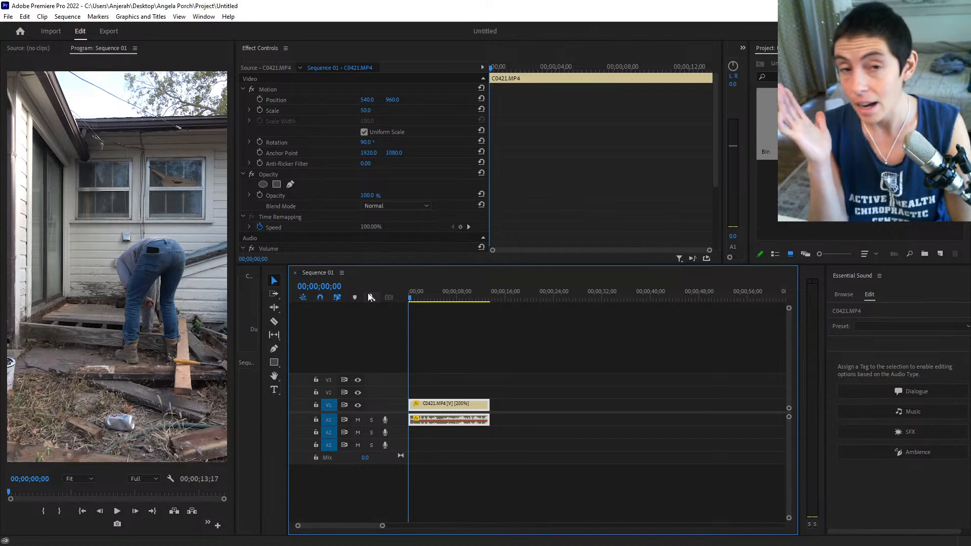
key("space")
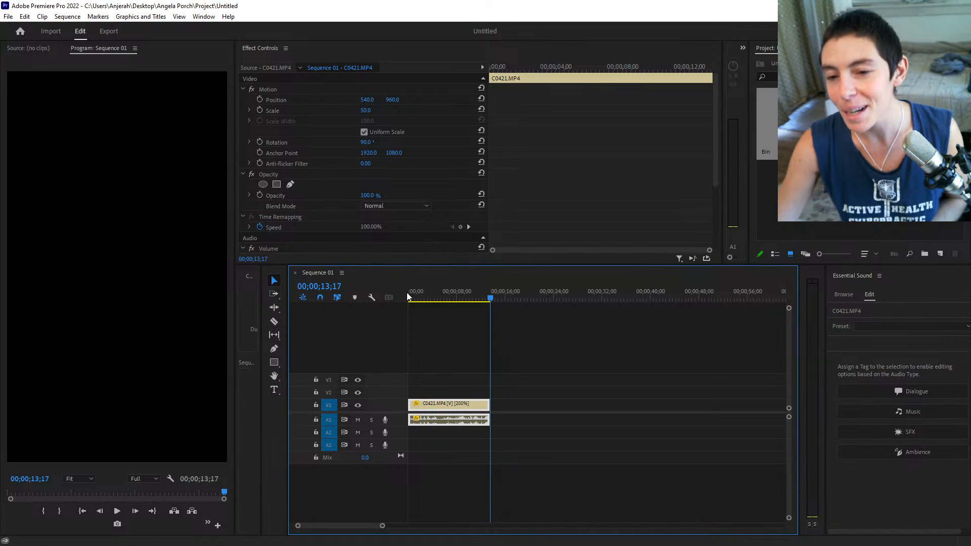
key("Home")
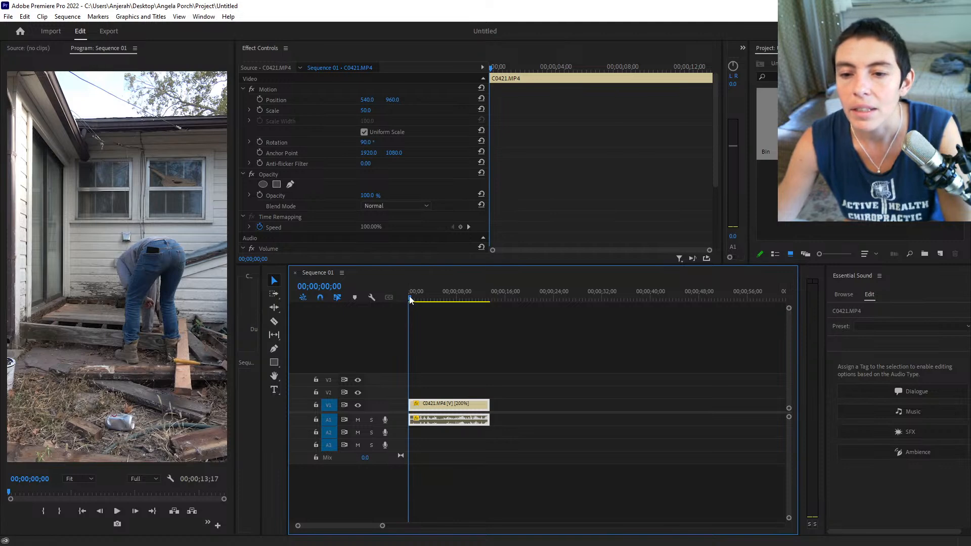
Play clip C0421.MP4 from the start of the sequence, then replay its opening second.
mouse_move(409, 296)
left_mouse_down()
mouse_move(419, 298)
mouse_move(407, 300)
left_mouse_up()
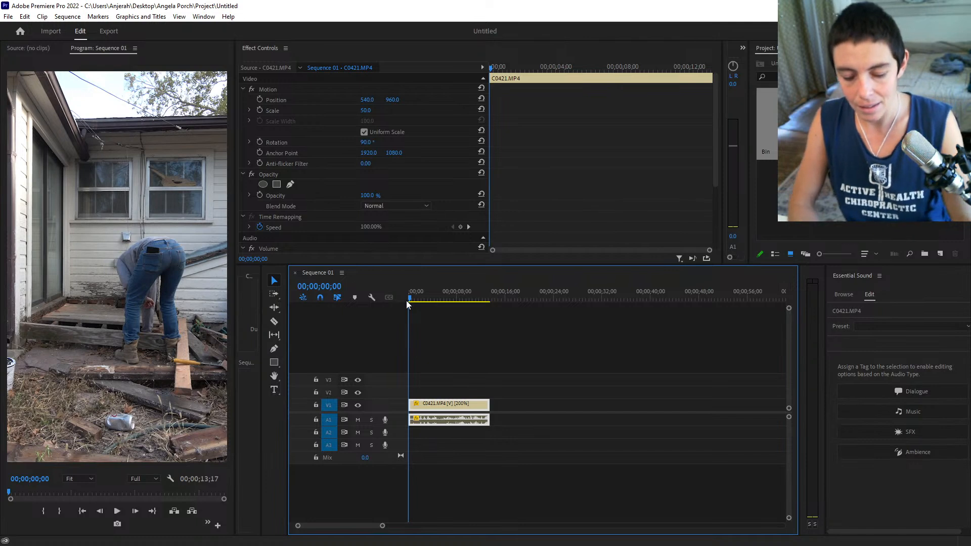
key("space")
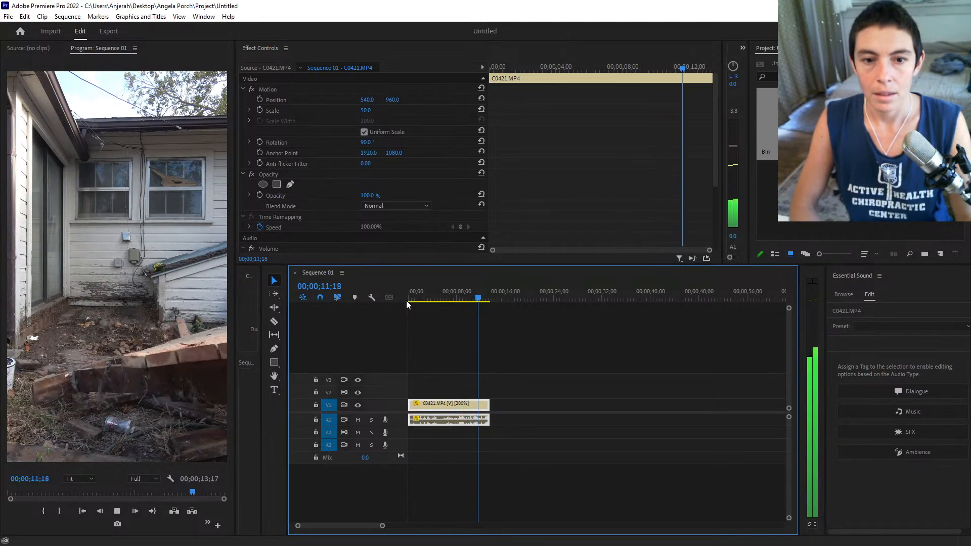
key("space")
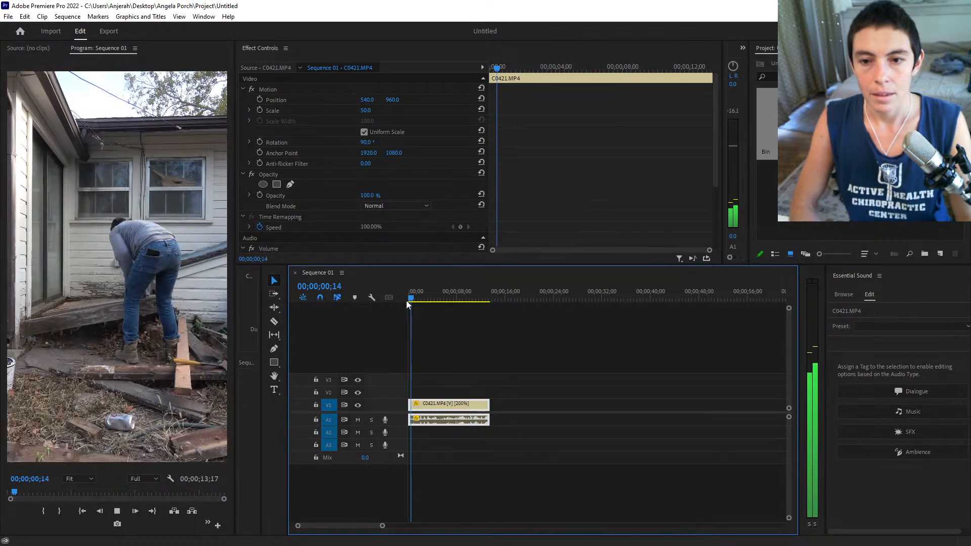
key("space")
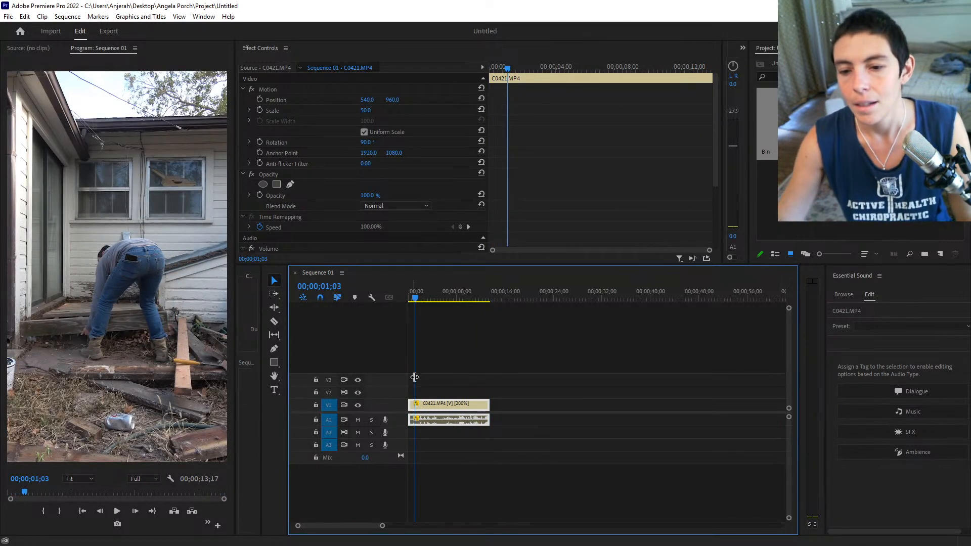
Set the speed of clip C0421.MP4 to 250% and play it from the start.
right_click(441, 408)
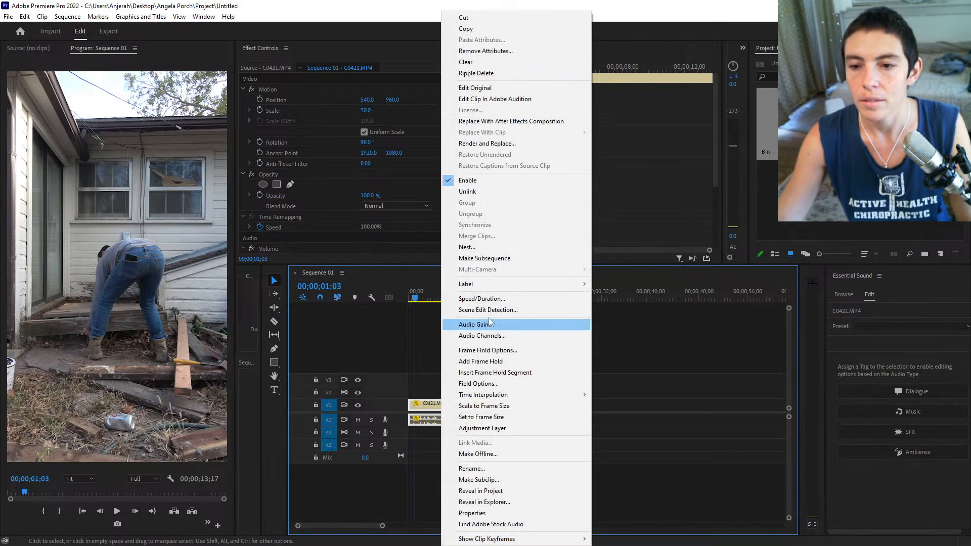
left_click(500, 297)
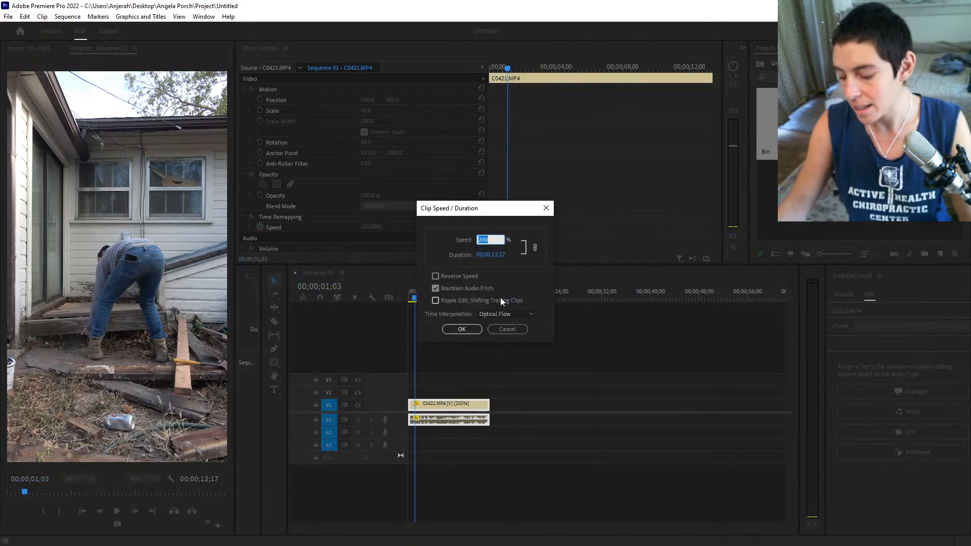
type("250")
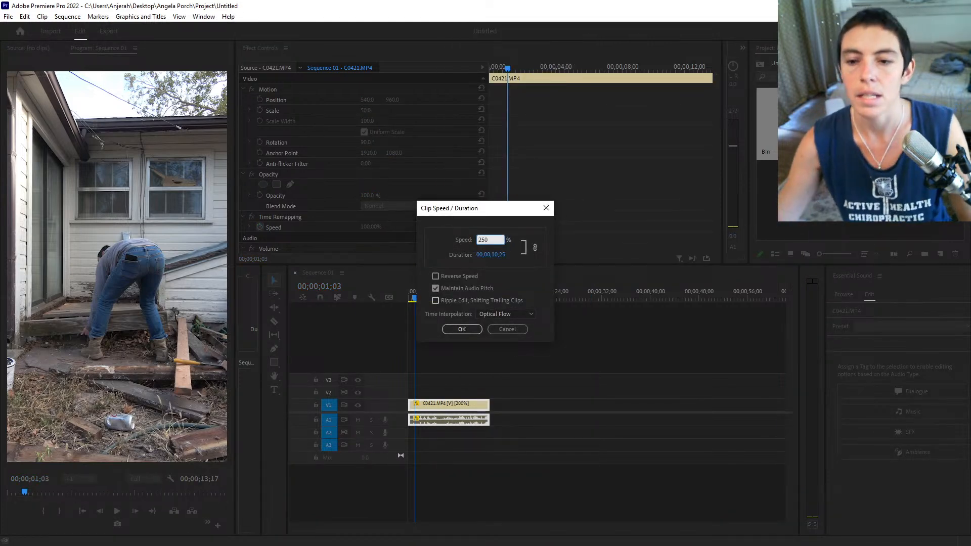
left_click(468, 330)
left_click_drag(414, 300, 323, 311)
key("Return")
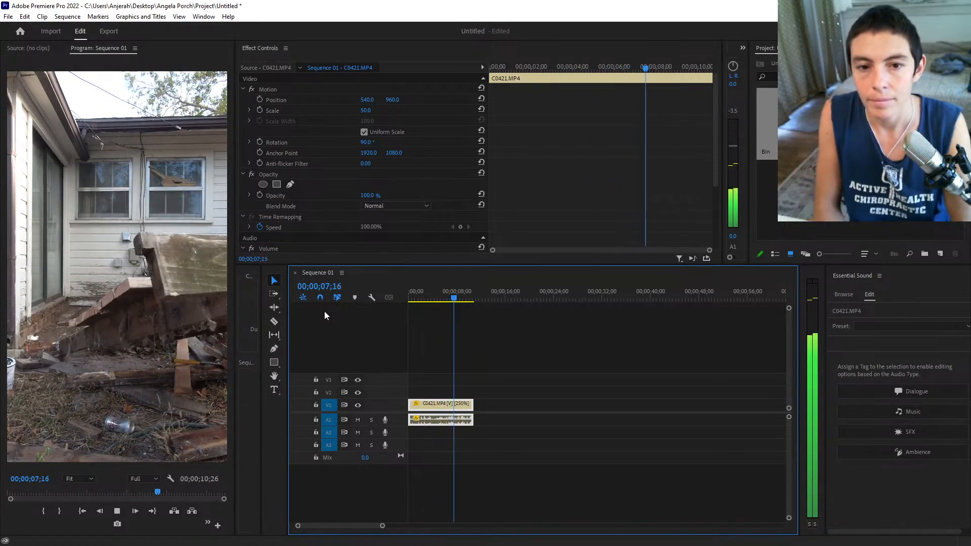
key("space")
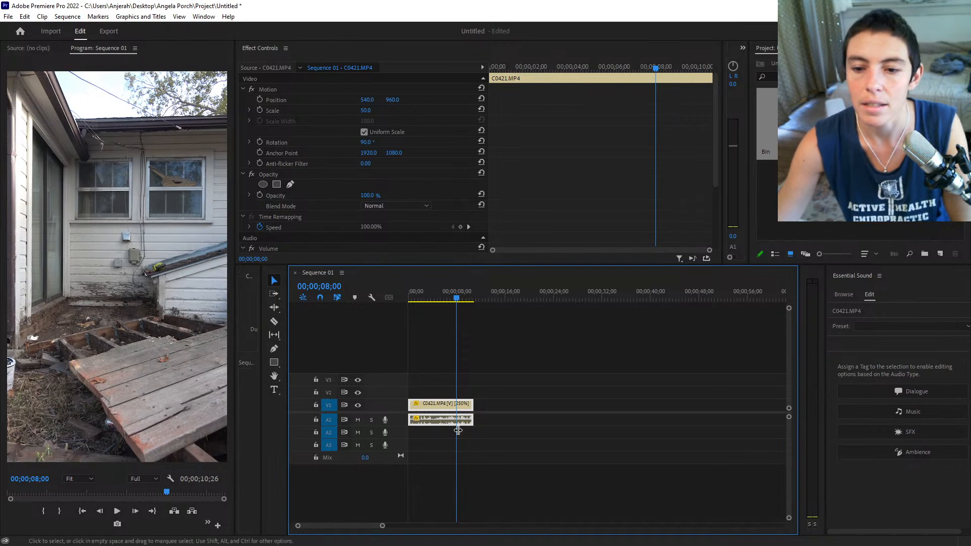
Set the speed of clip C0421.MP4 to 300% and play it from the start.
right_click(453, 409)
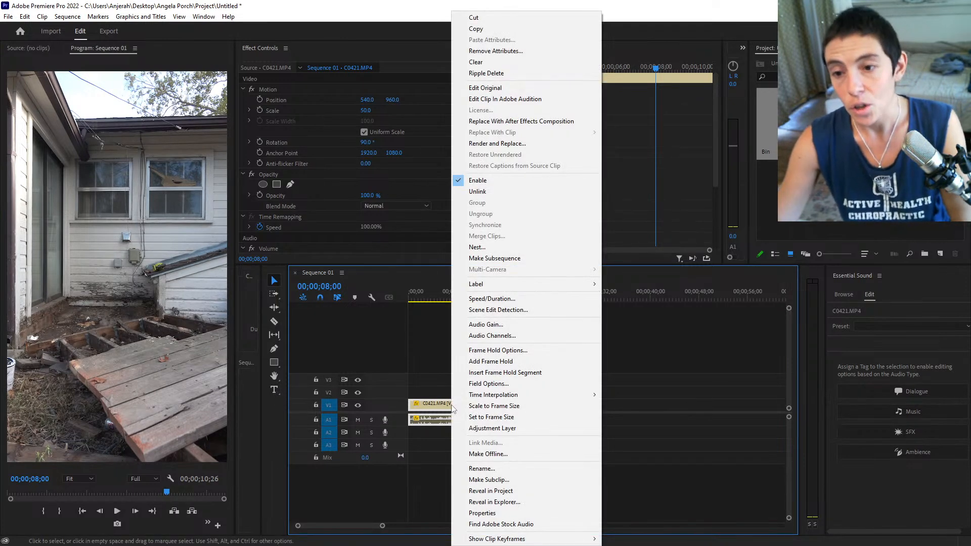
mouse_move(501, 285)
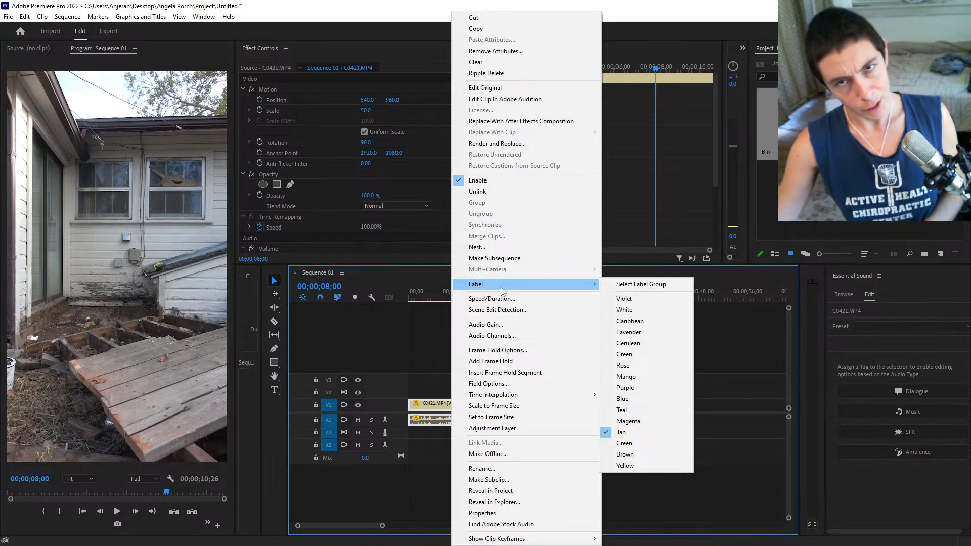
left_click(490, 300)
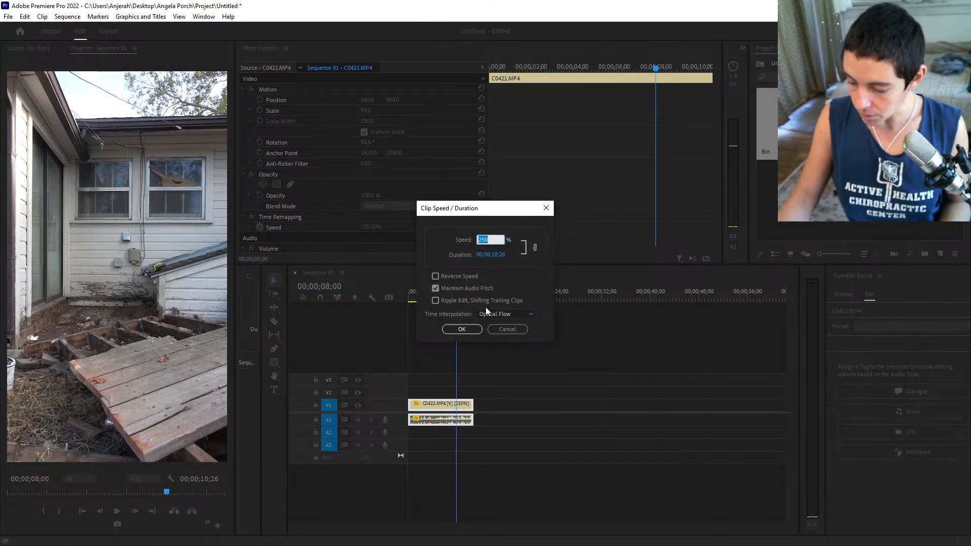
type("300")
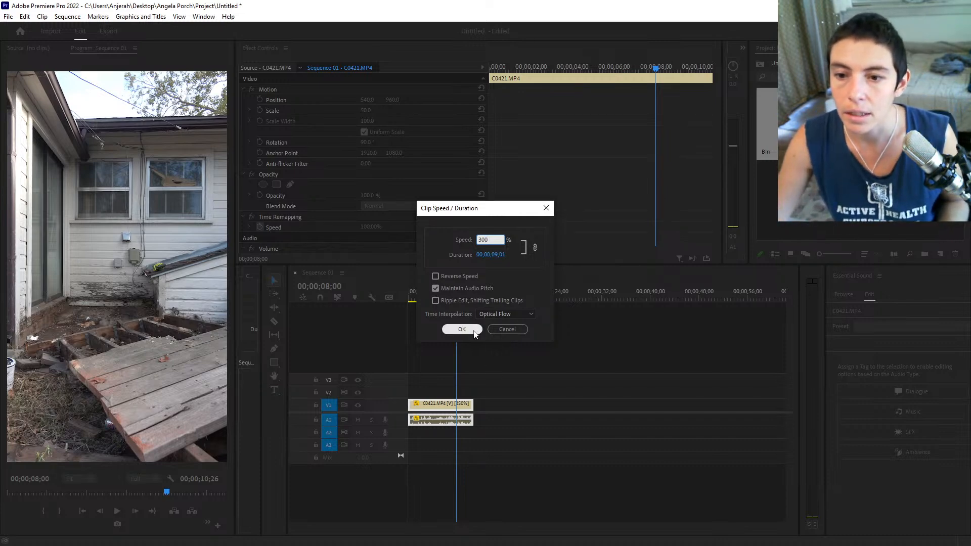
left_click(473, 330)
left_click_drag(473, 297, 397, 302)
key("space")
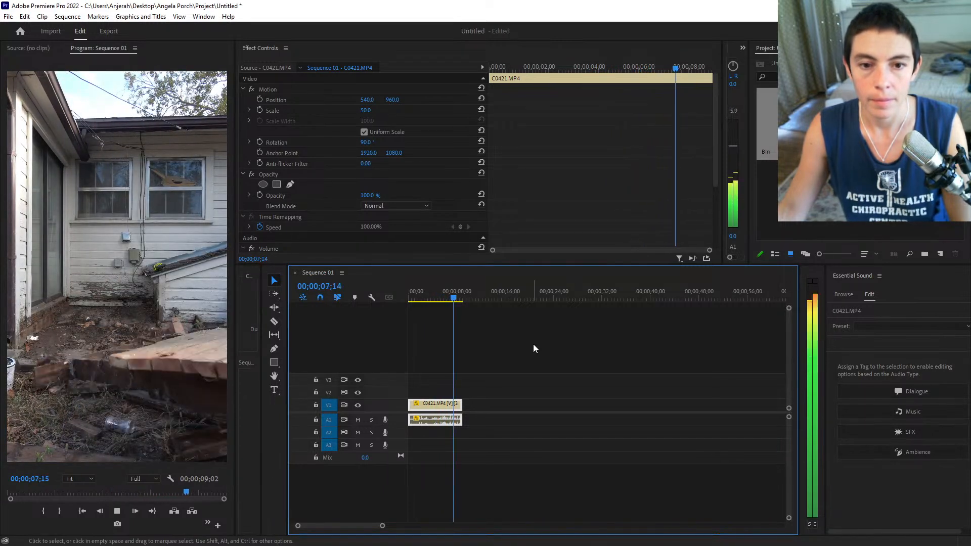
Return to the beginning of the sequence and replay the sped-up clip several times through to its end.
key("Home")
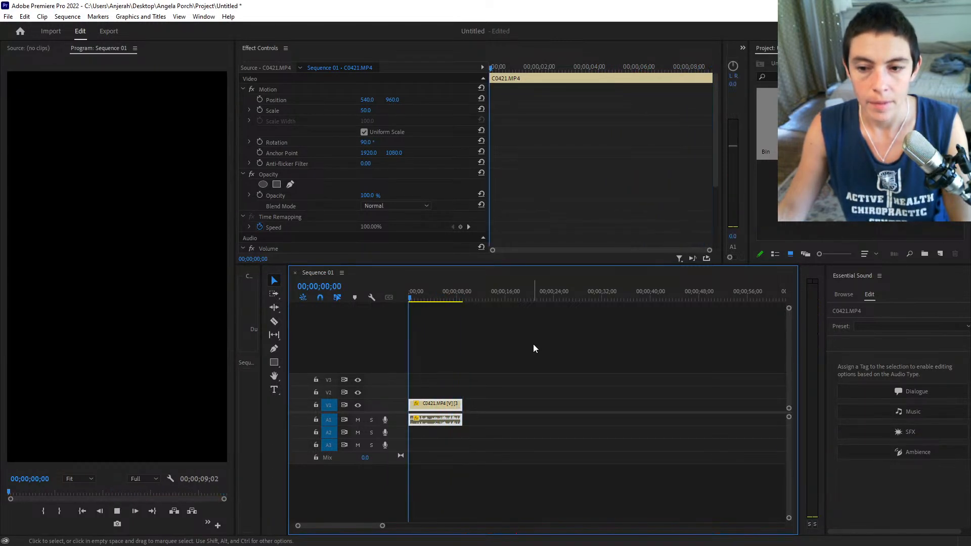
key("space")
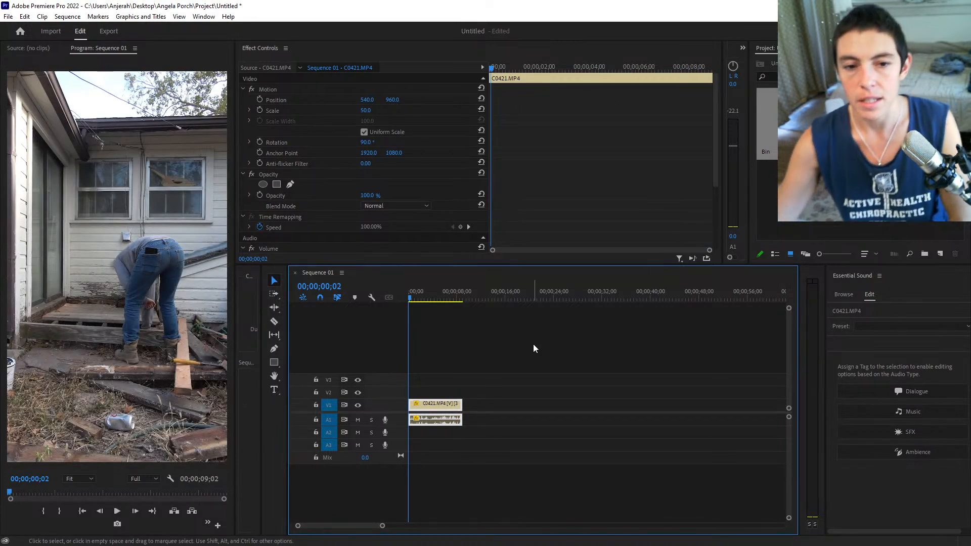
left_click(405, 298)
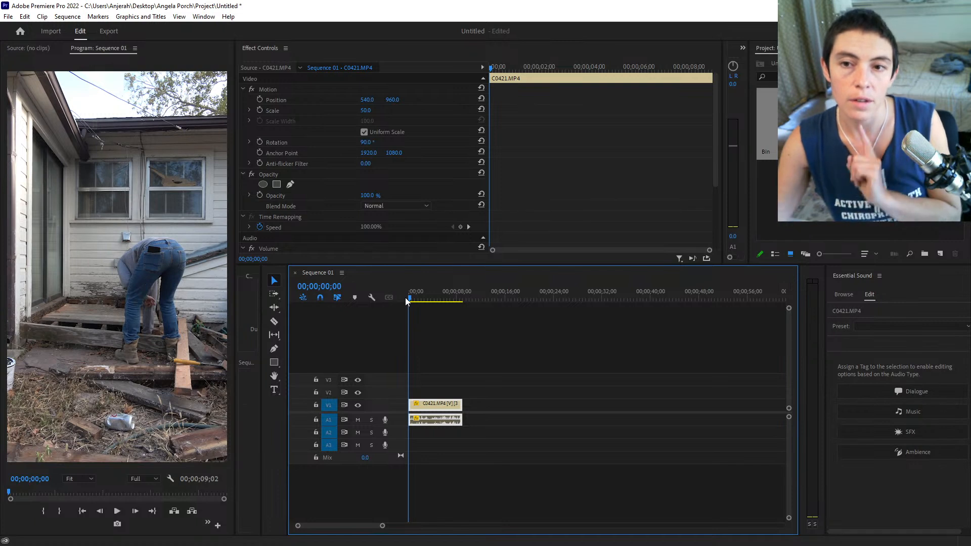
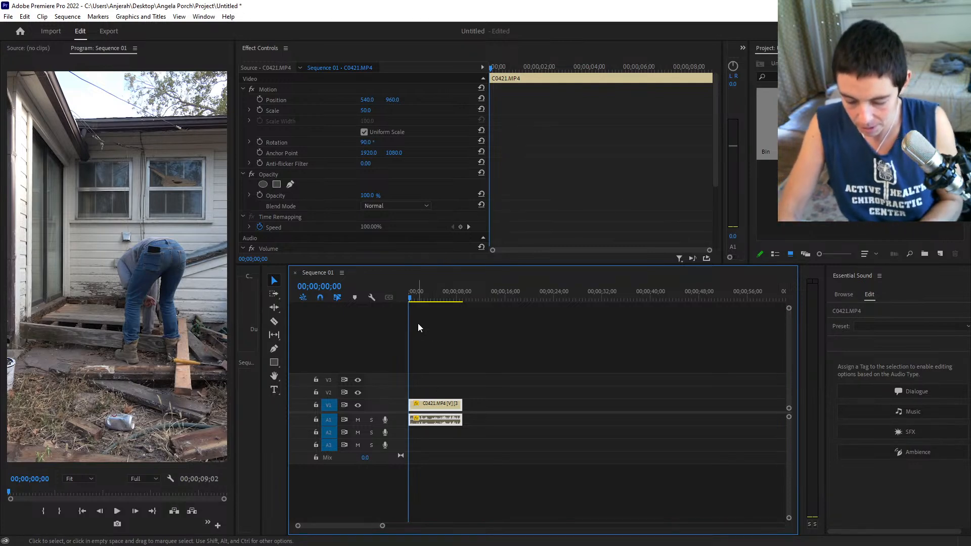
key("space")
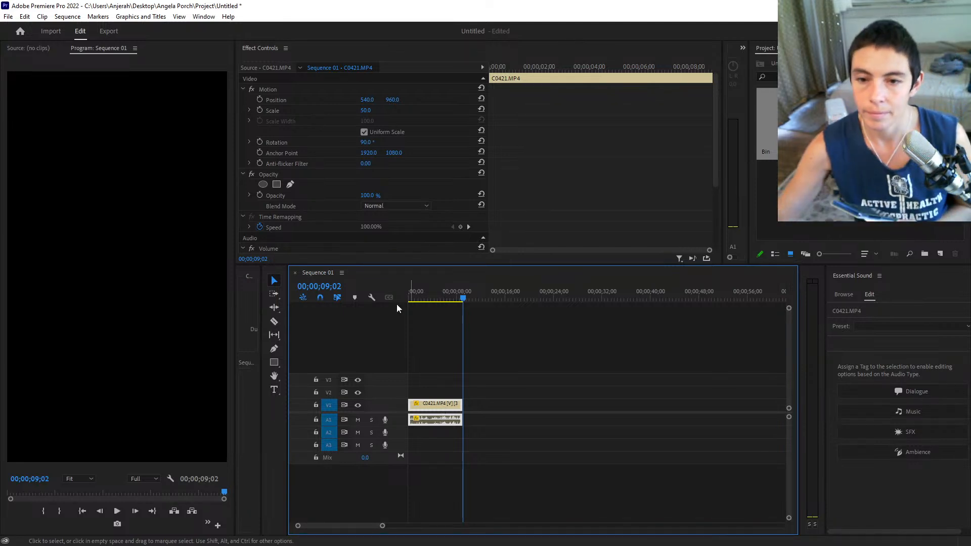
key("Home")
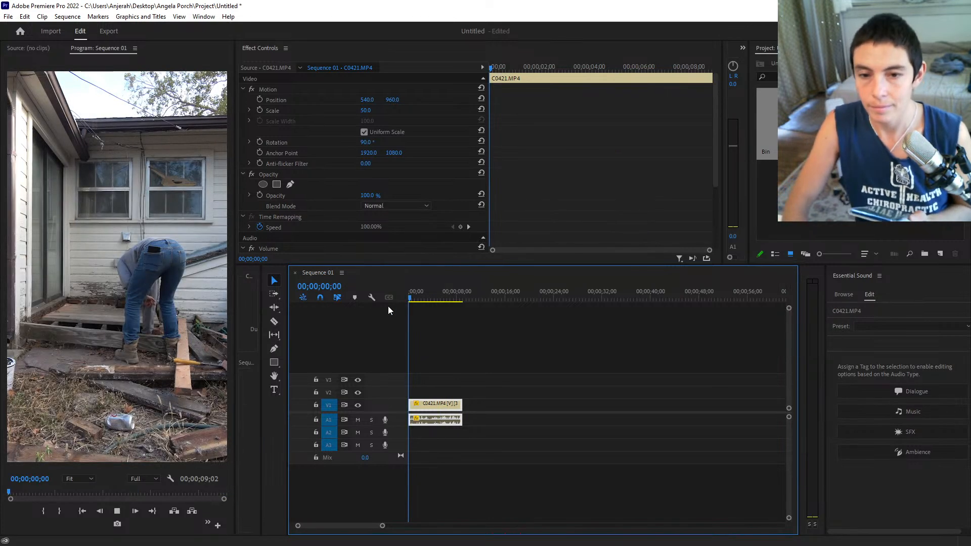
key("space")
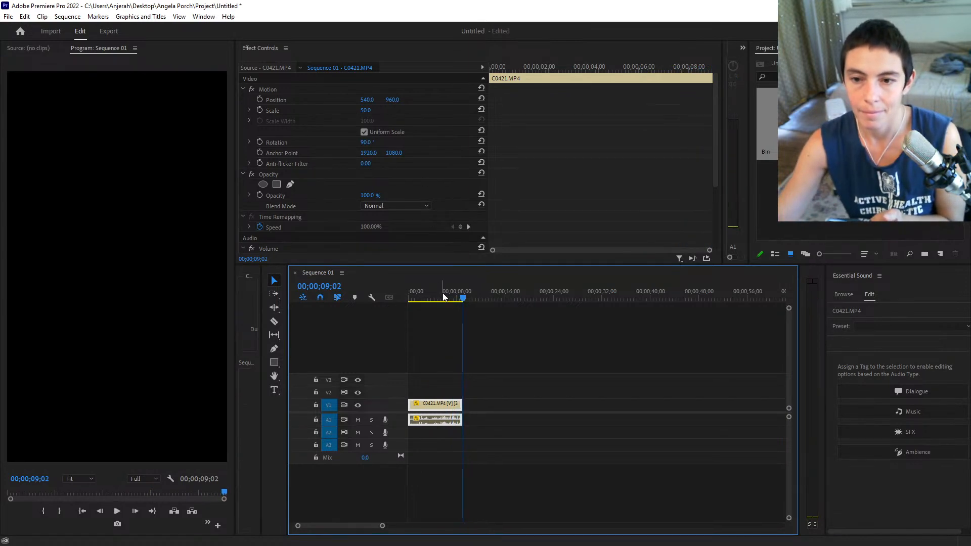
left_click_drag(443, 298, 402, 299)
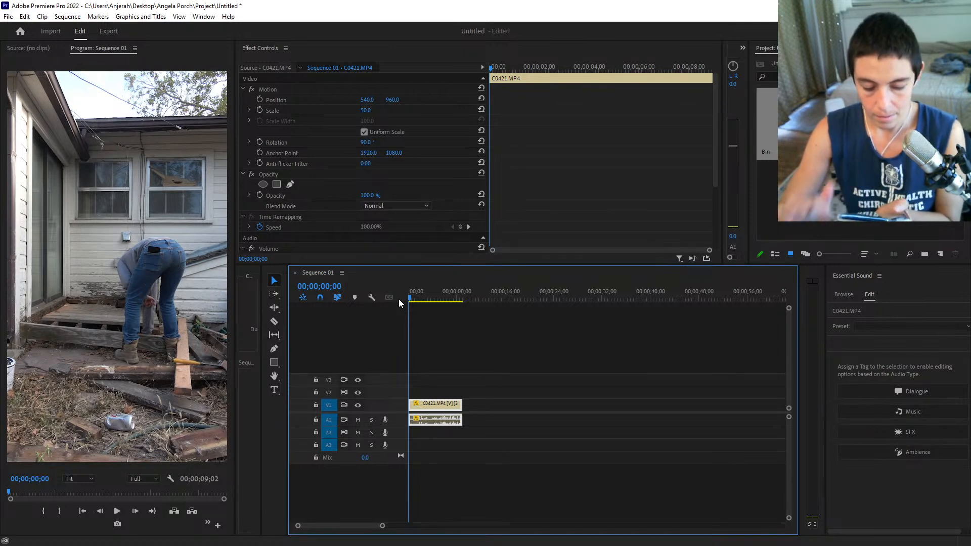
key("space")
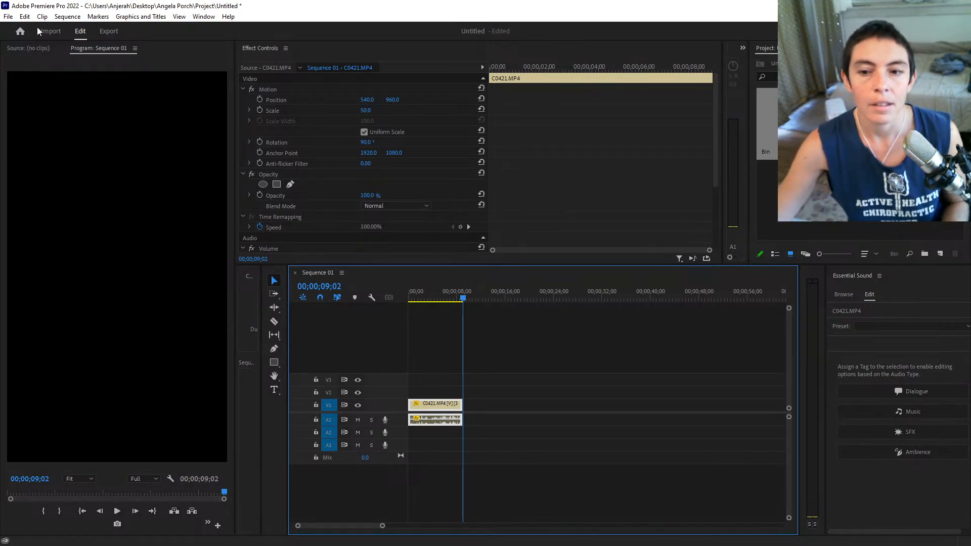
Deselect the clip and open the media export settings for Sequence 01.
left_click(8, 16)
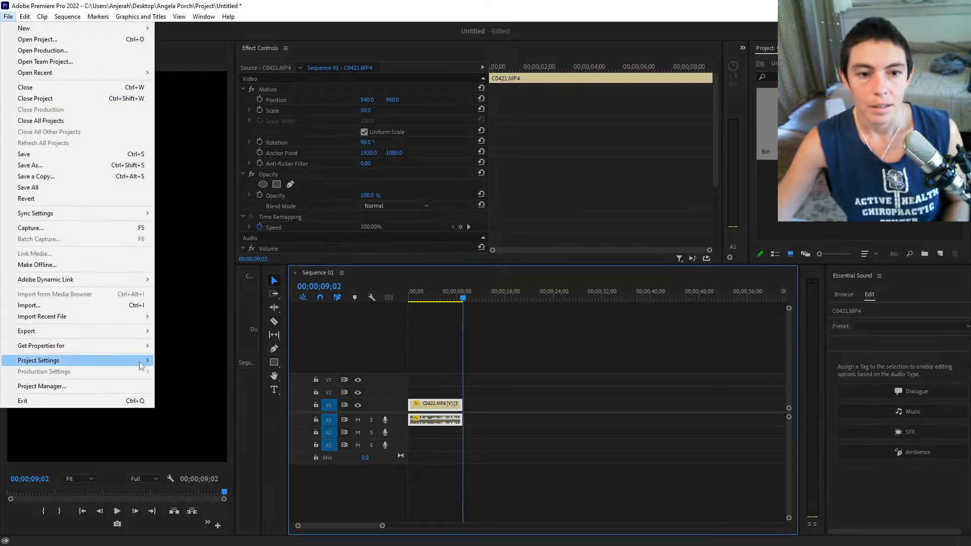
left_click(555, 314)
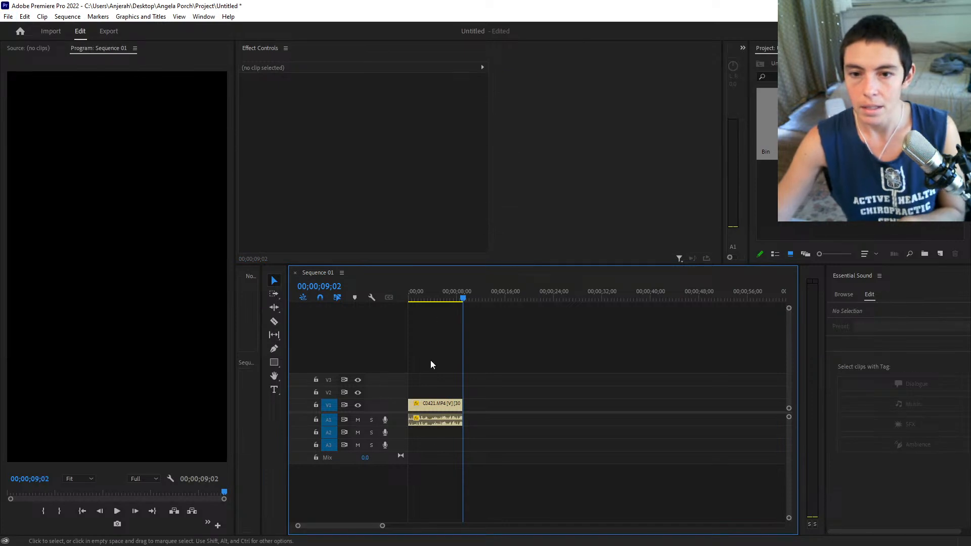
left_click(9, 17)
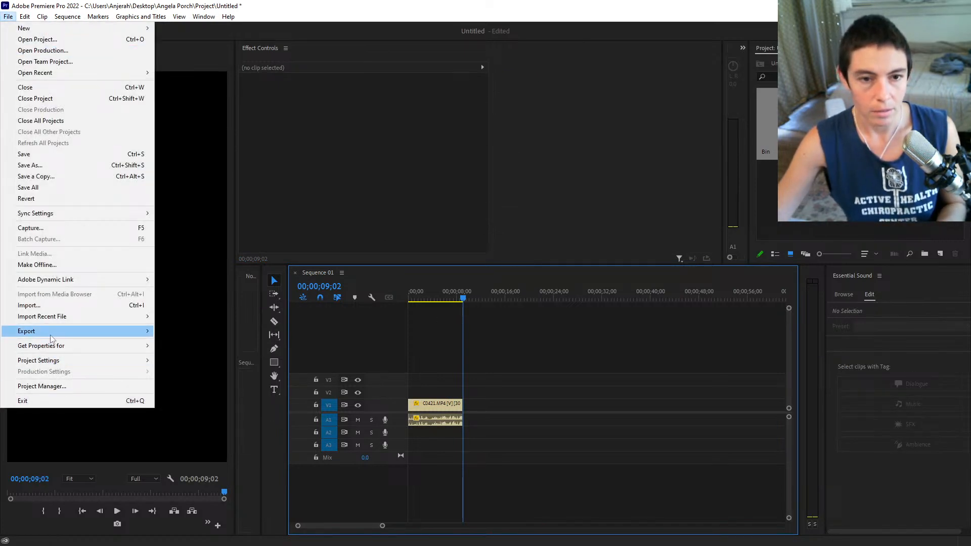
mouse_move(57, 333)
left_click(190, 332)
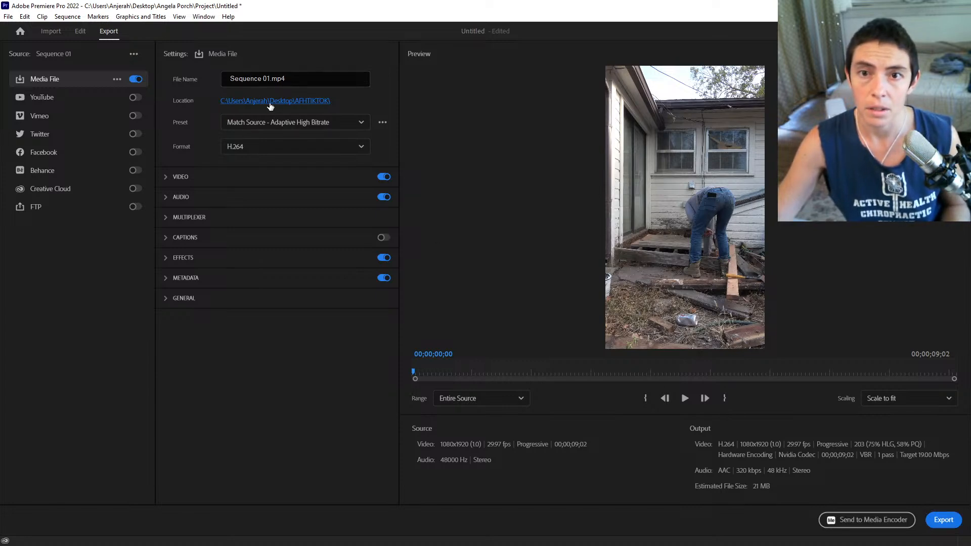
Name the output file deck_pull_out in the AFHTIKTOK folder on the Desktop and export the video.
left_click(269, 102)
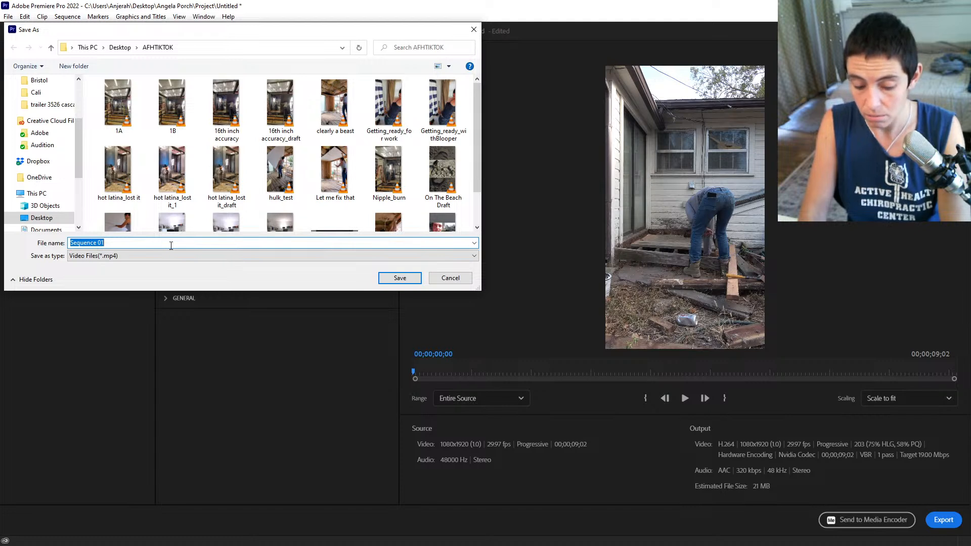
type("deck_pull")
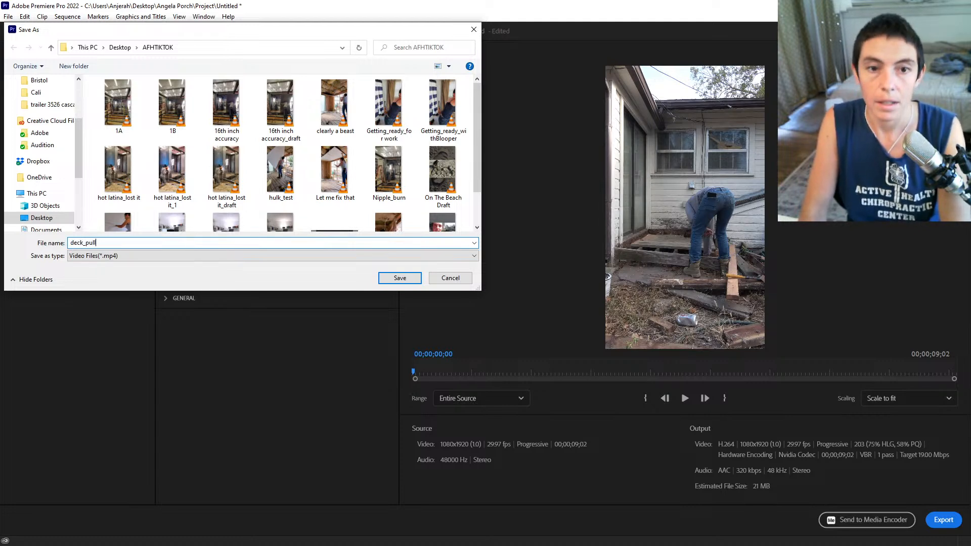
type("_out")
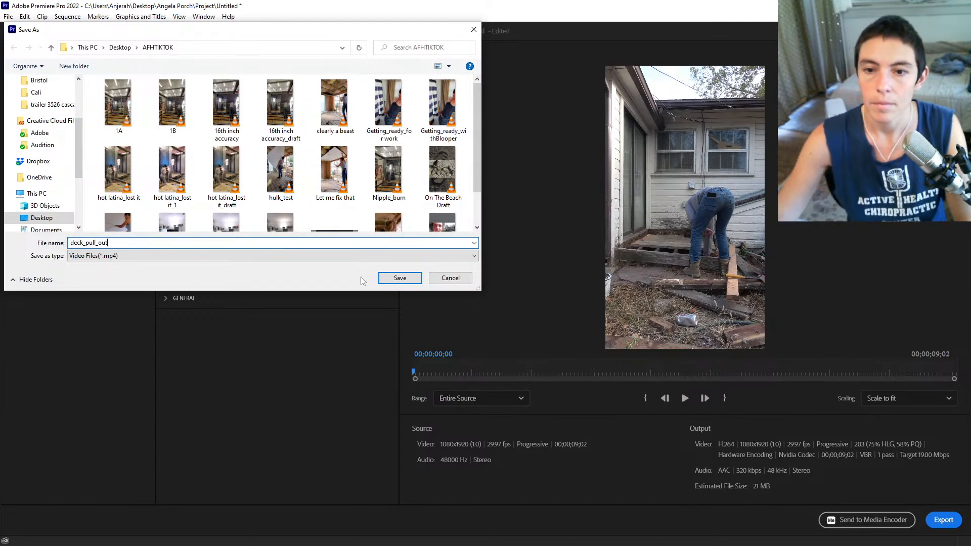
left_click(411, 278)
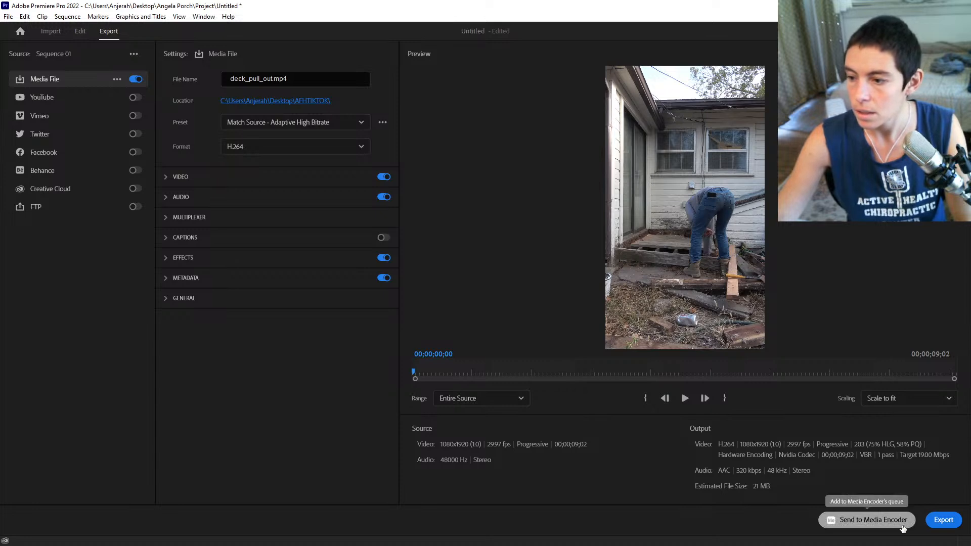
left_click(944, 519)
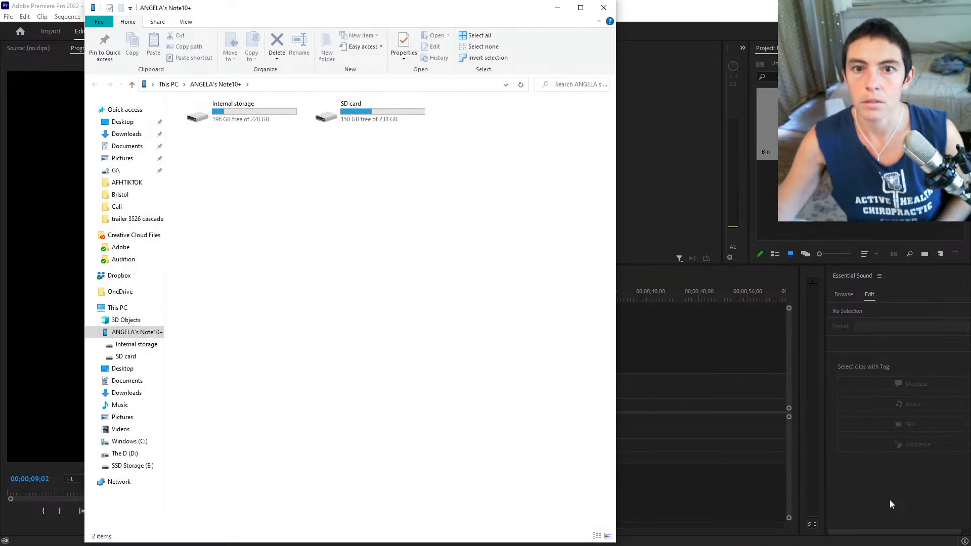
In File Explorer, open the AFH Tok folder inside DCIM on the connected phone's SD card.
left_click(360, 121)
double_click(361, 120)
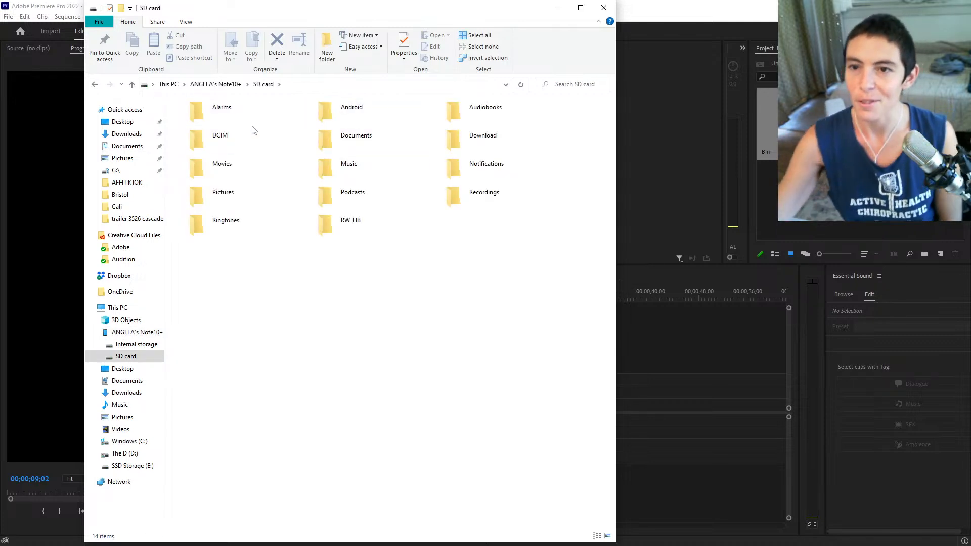
left_click(234, 147)
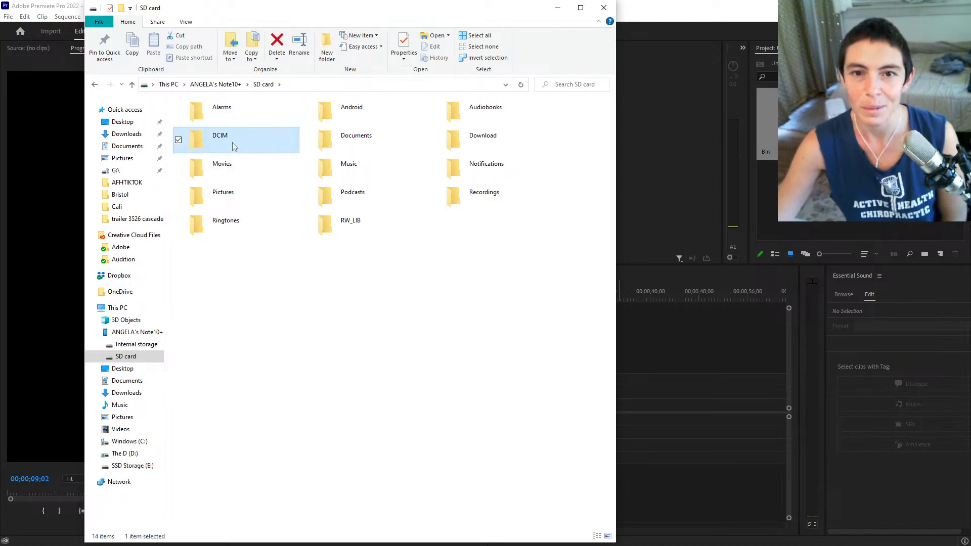
double_click(235, 146)
double_click(230, 116)
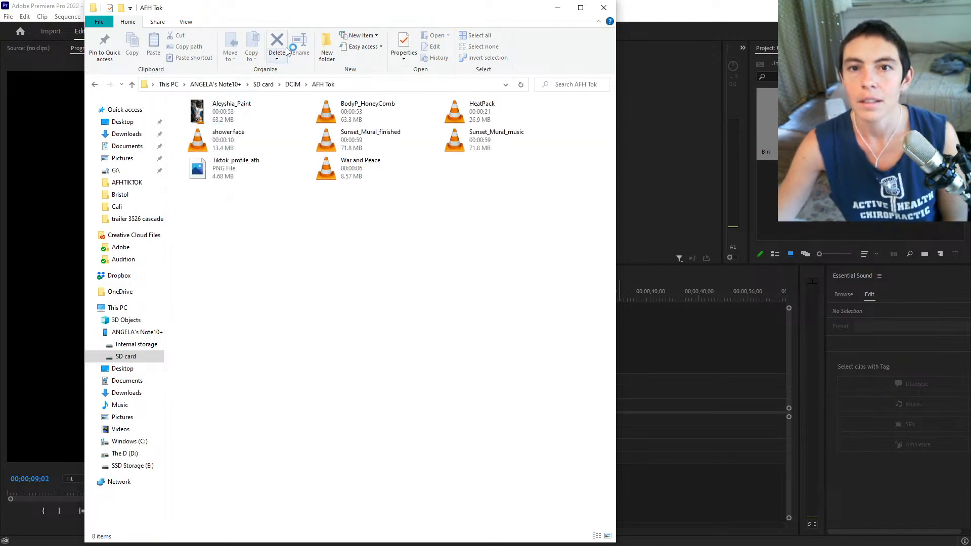
Move the phone's AFH Tok folder window aside, and open the Desktop's AFHTIKTOK folder in another File Explorer window.
left_click_drag(294, 15, 646, 15)
left_click_drag(435, 245, 469, 246)
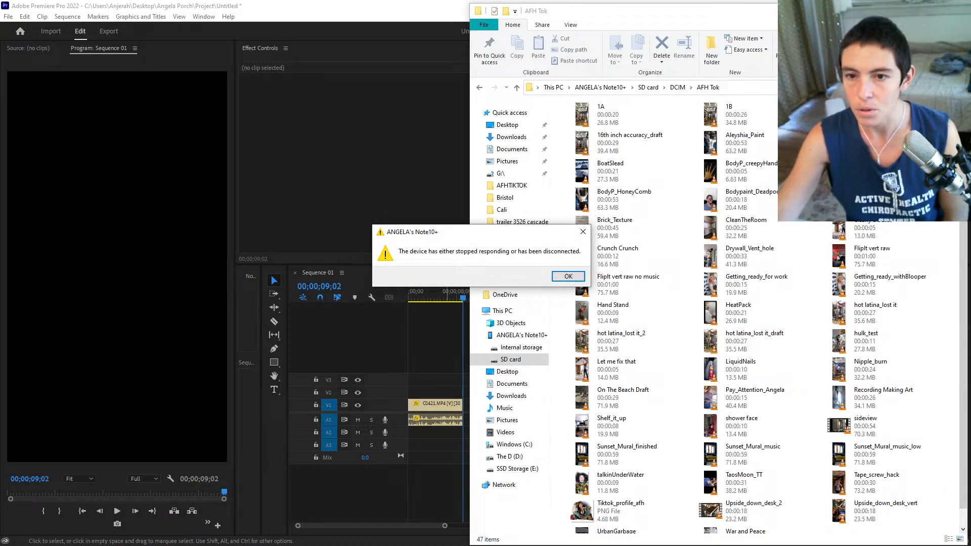
left_click(568, 276)
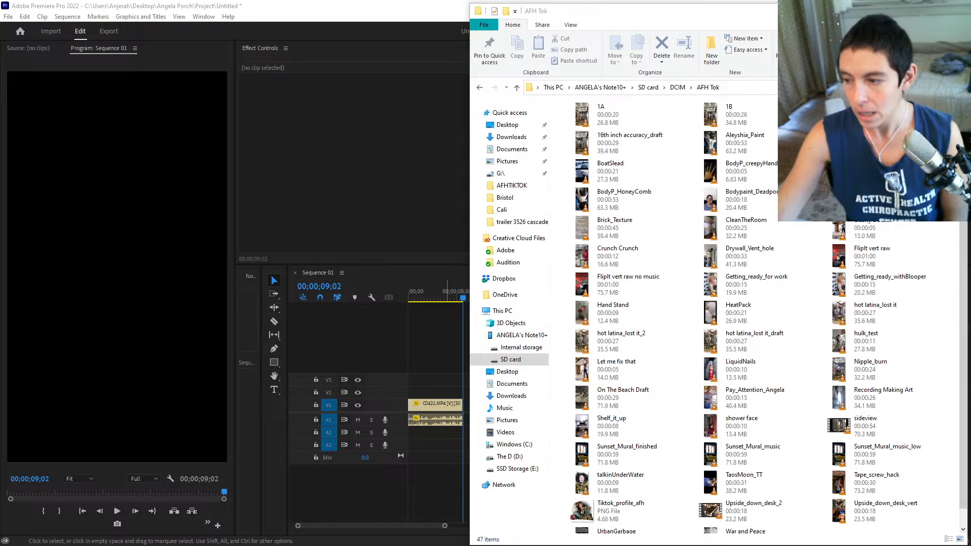
key("alt+Tab")
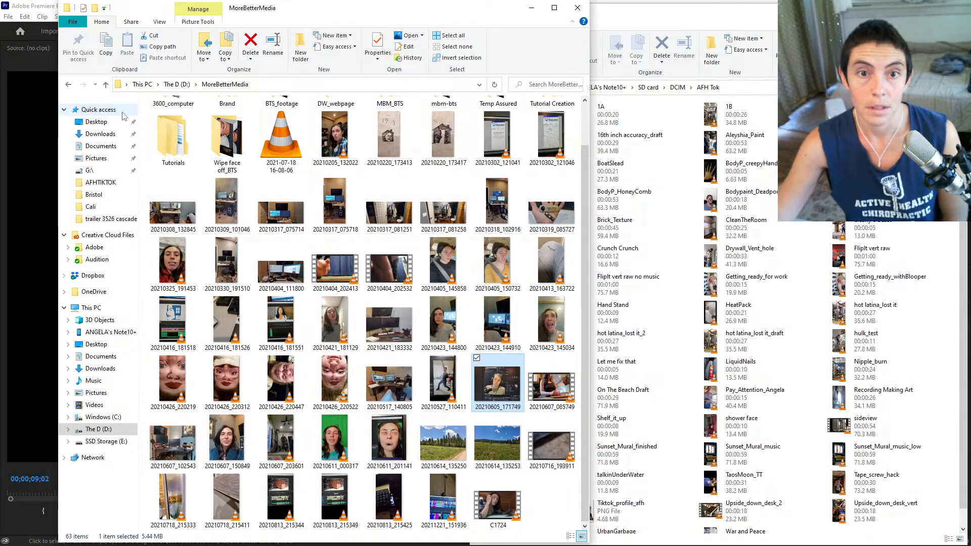
left_click(113, 345)
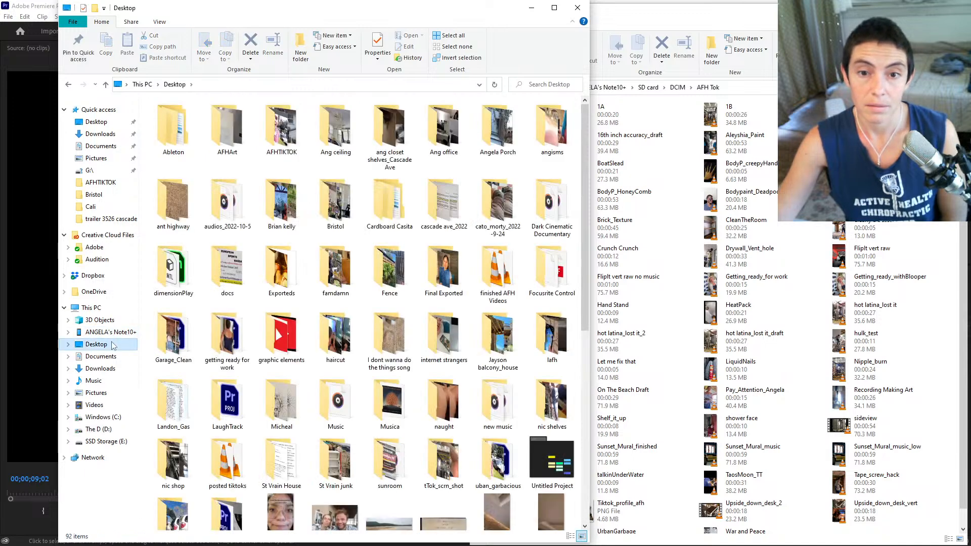
double_click(270, 138)
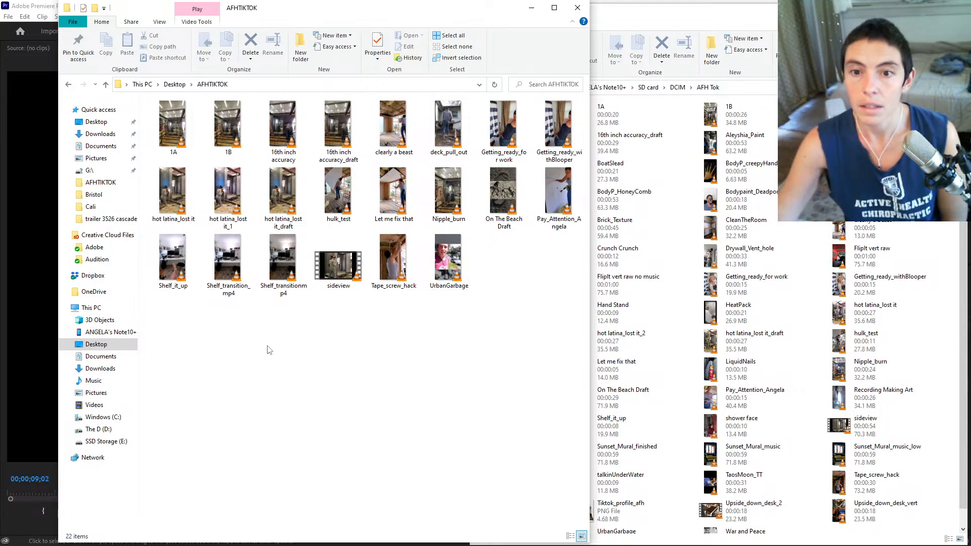
Copy the deck_pull_out video from the AFHTIKTOK folder into the phone's AFH Tok folder.
left_click(446, 133)
left_click_drag(446, 133, 939, 244)
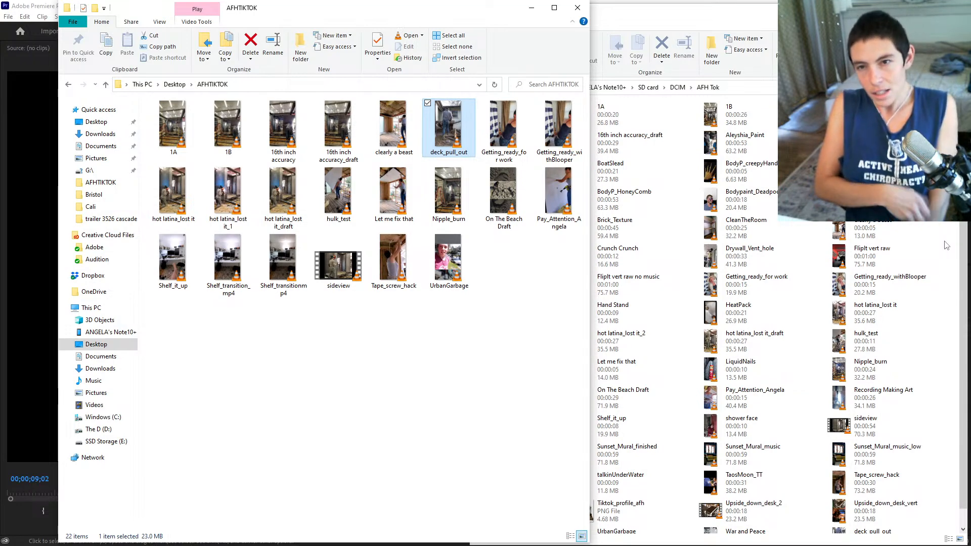
scroll(860, 263, "down", 1)
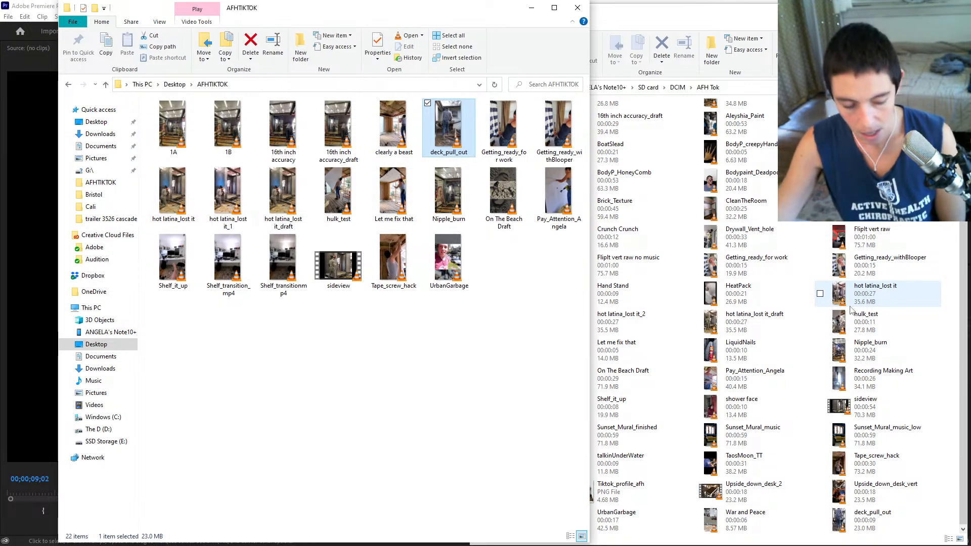
Minimize both File Explorer windows and Premiere Pro, and close the empty photo viewer covering the Chrome window.
left_click(532, 8)
left_click(909, 10)
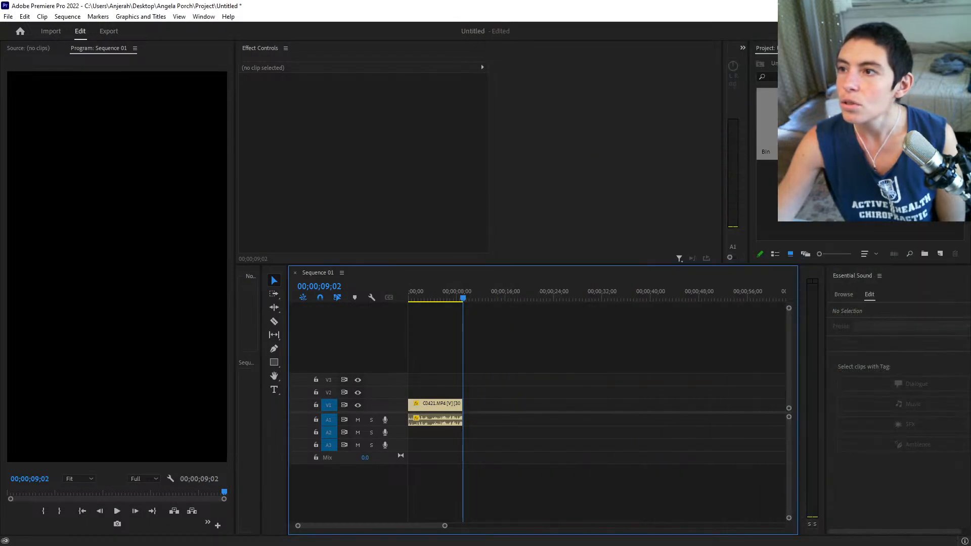
left_click(909, 7)
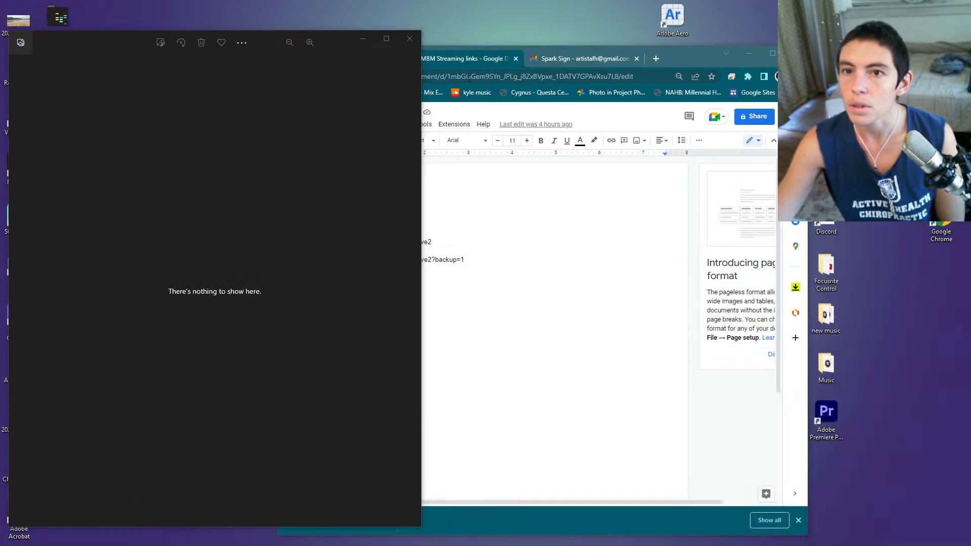
left_click(418, 46)
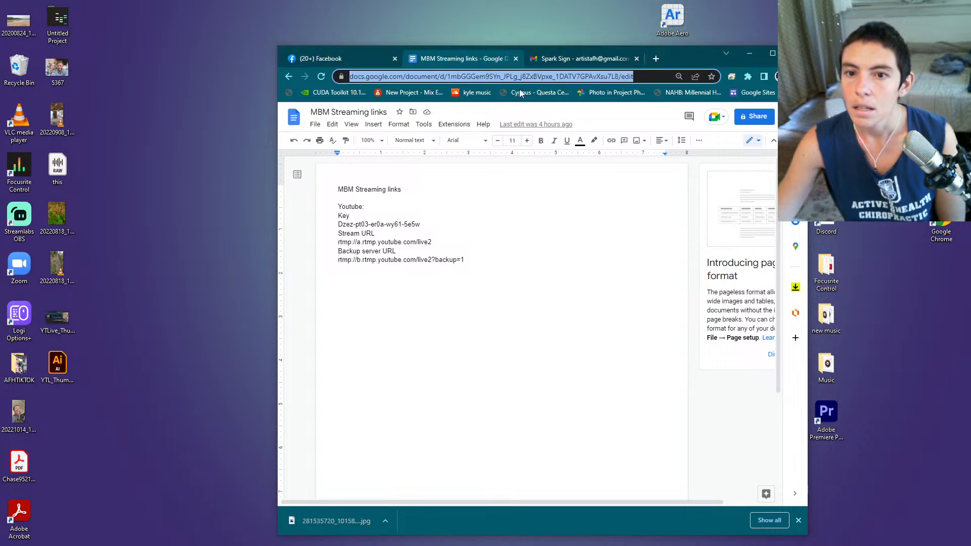
Search Google in a new Chrome tab for "best time to post to tiktok on friday mountain time".
left_click(578, 59)
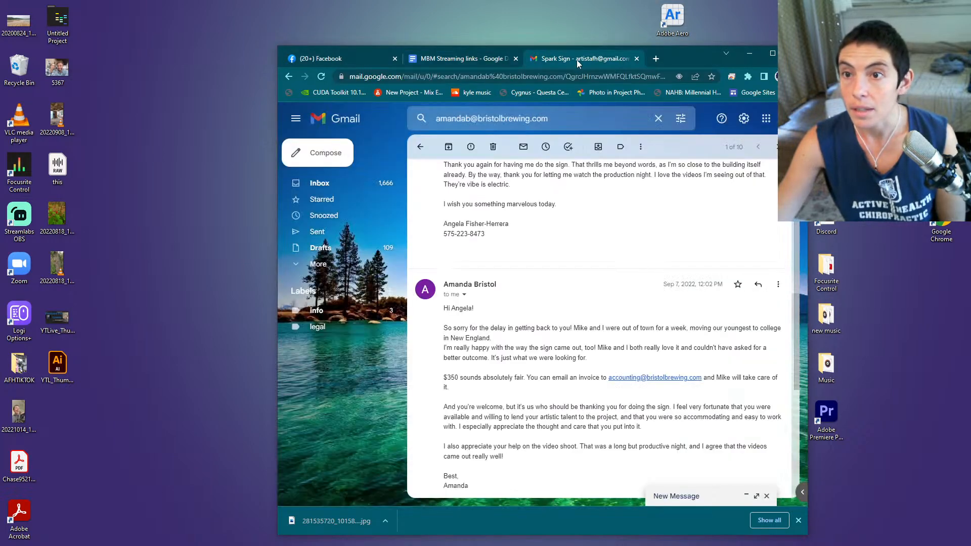
left_click(656, 59)
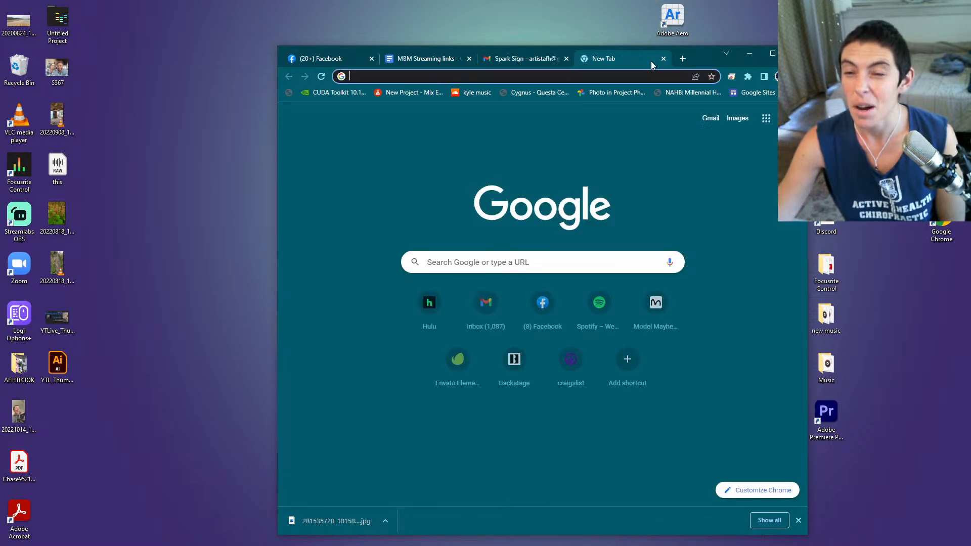
left_click(613, 75)
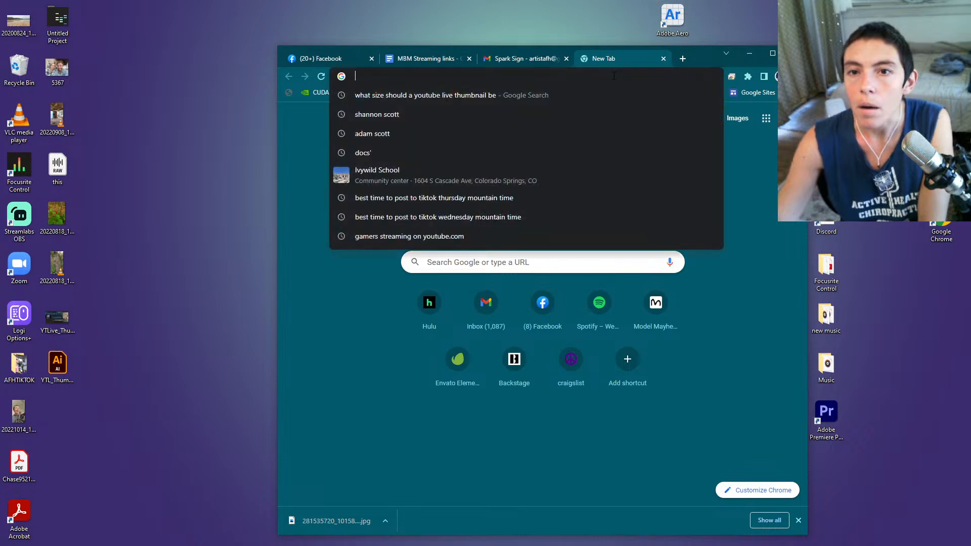
type("best time to")
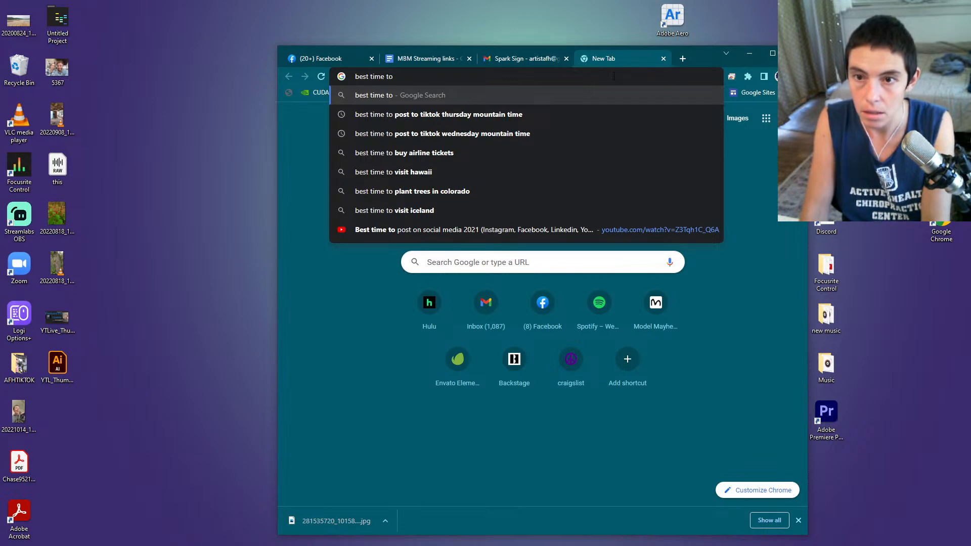
type("post")
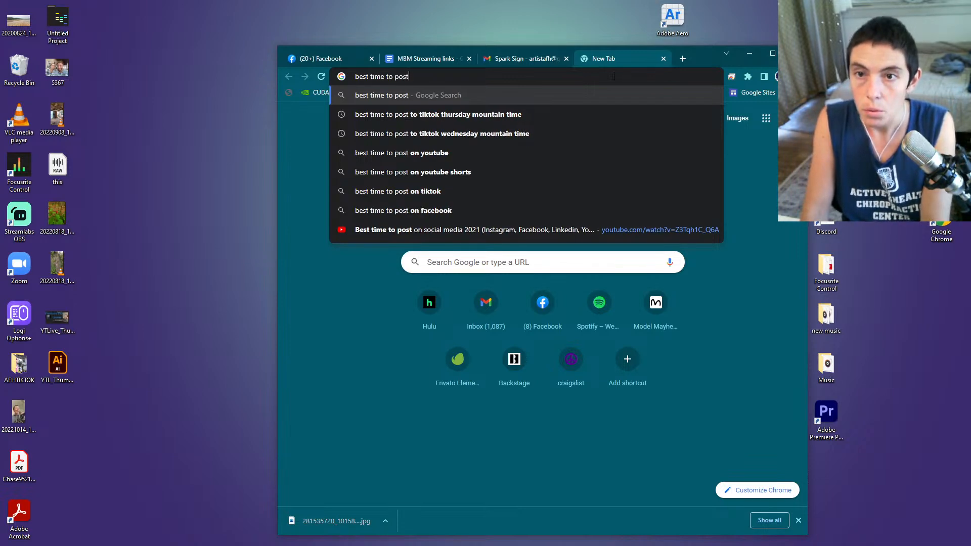
type(" to tikto")
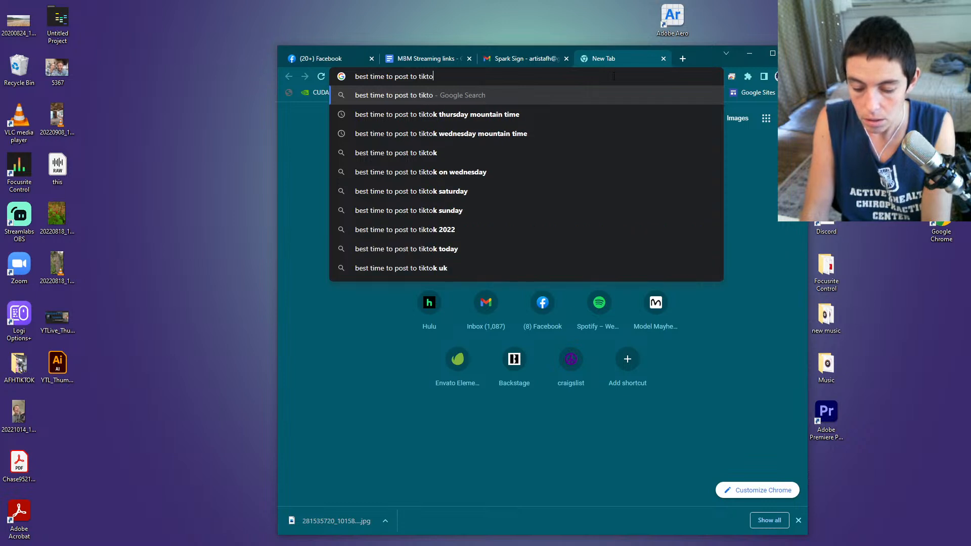
type("k on frid")
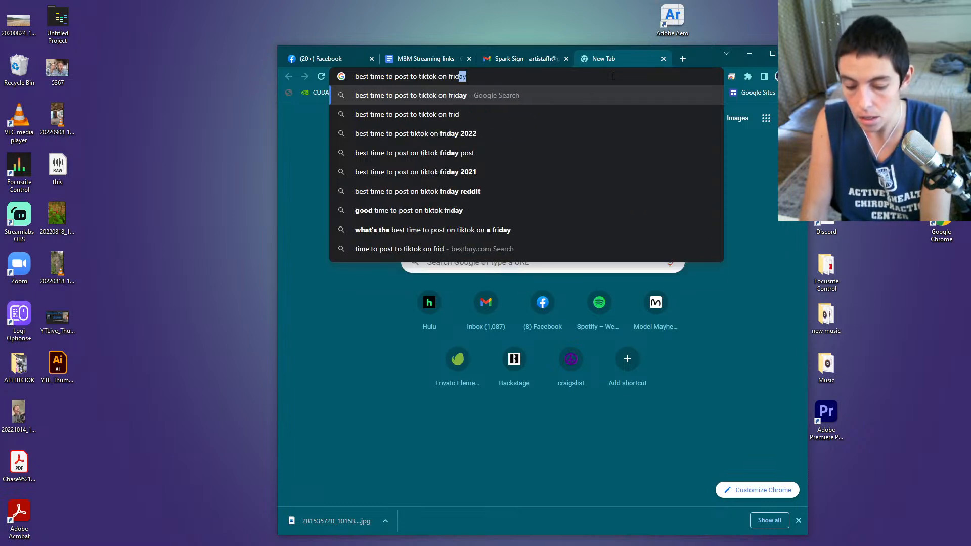
type("ay mou")
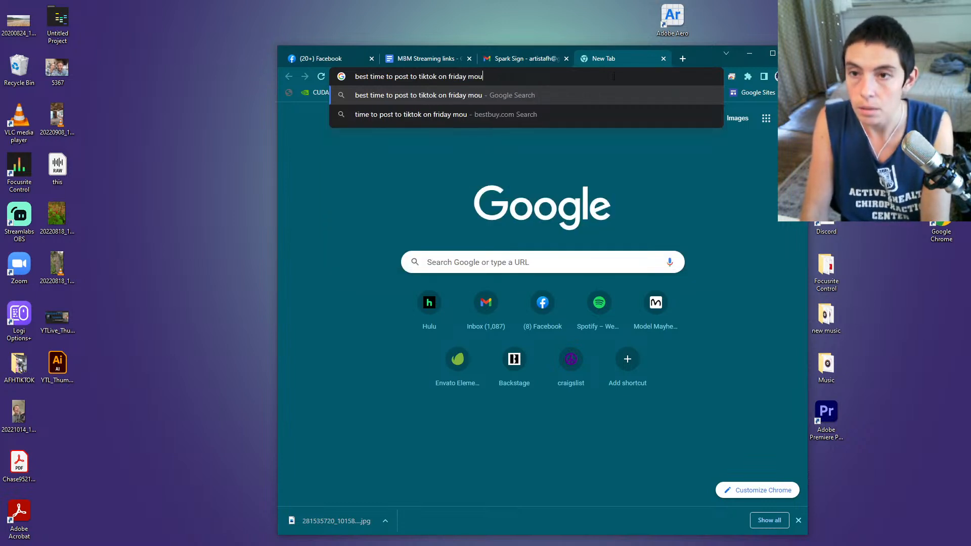
type("nt")
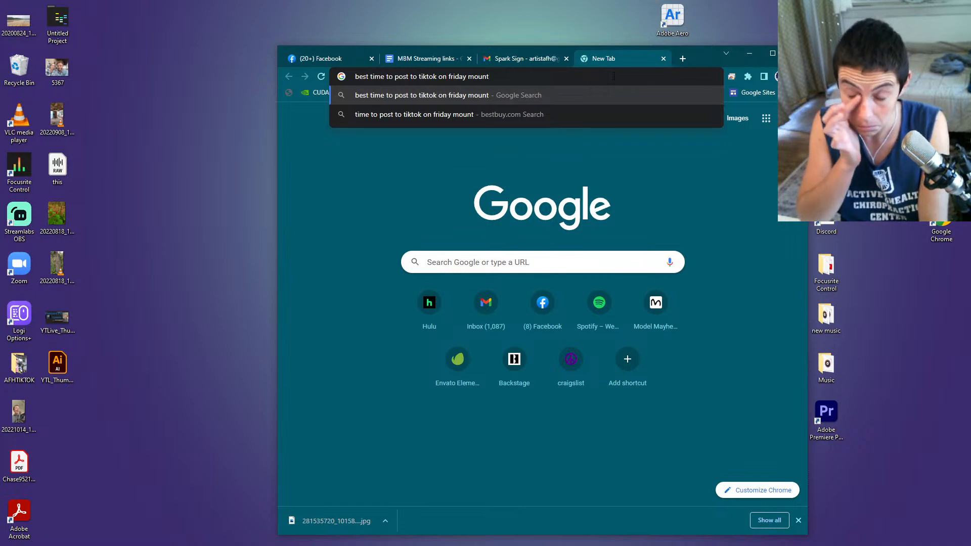
type("ain time")
key("Return")
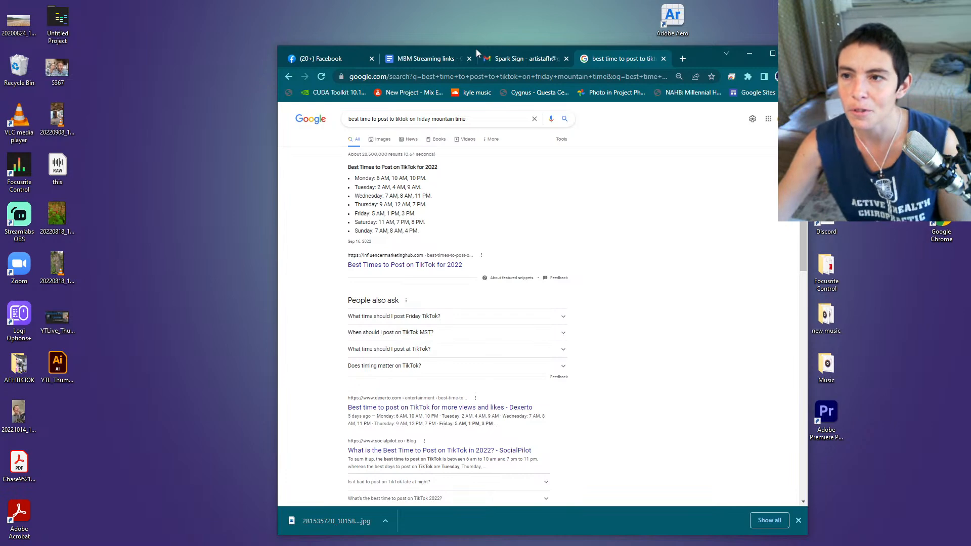
Open tiktok.com in another new browser tab.
left_click(682, 58)
left_click(620, 75)
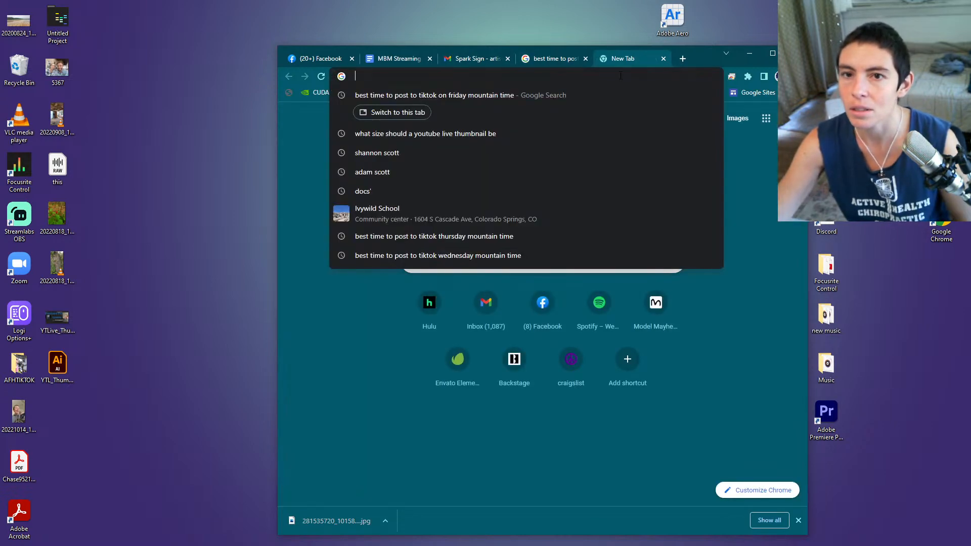
type("tiktok")
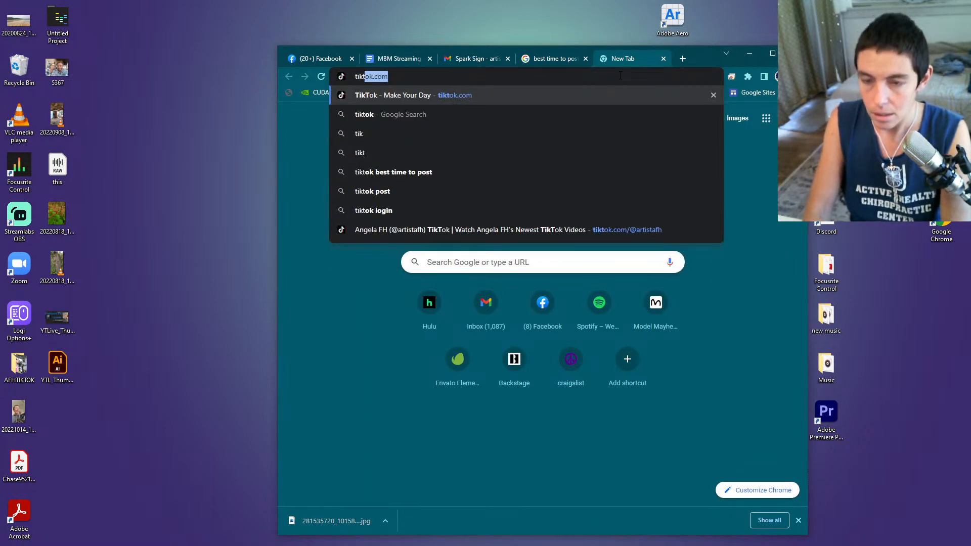
type(".com")
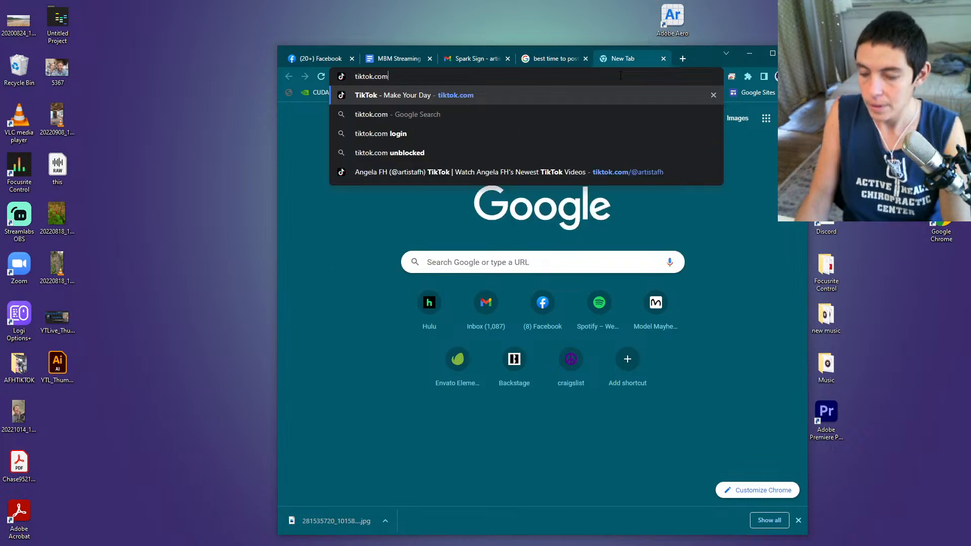
key("Return")
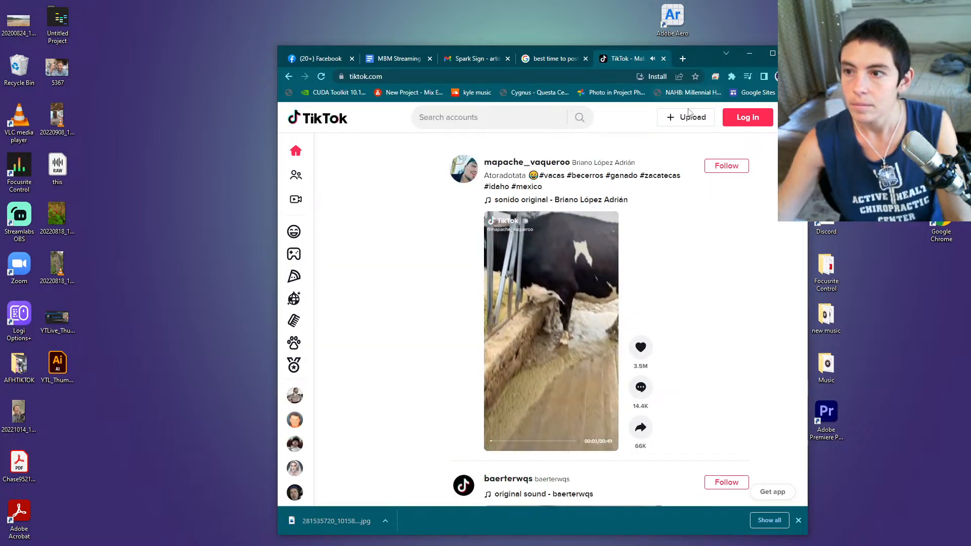
Search TikTok for the video creator's account and open its profile from the account results.
left_click(478, 118)
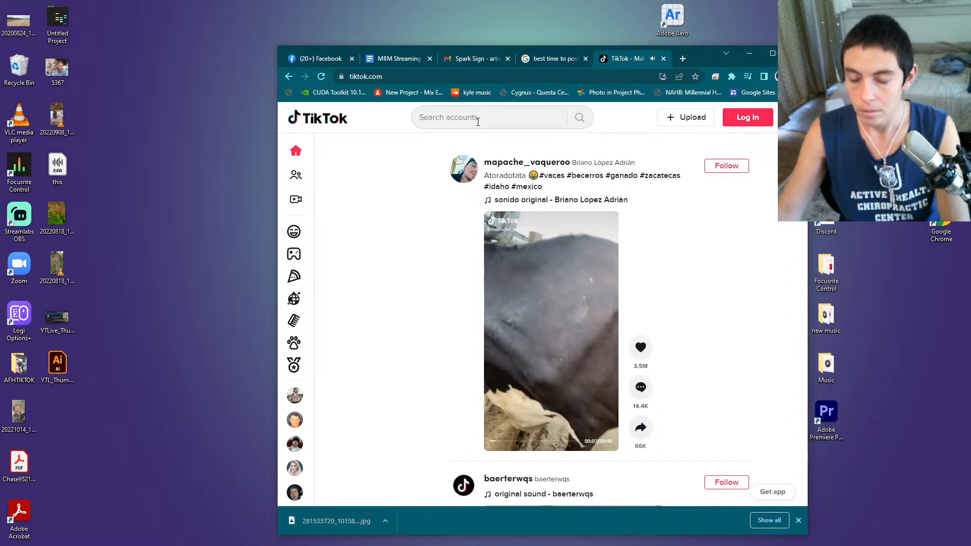
type("artistafh")
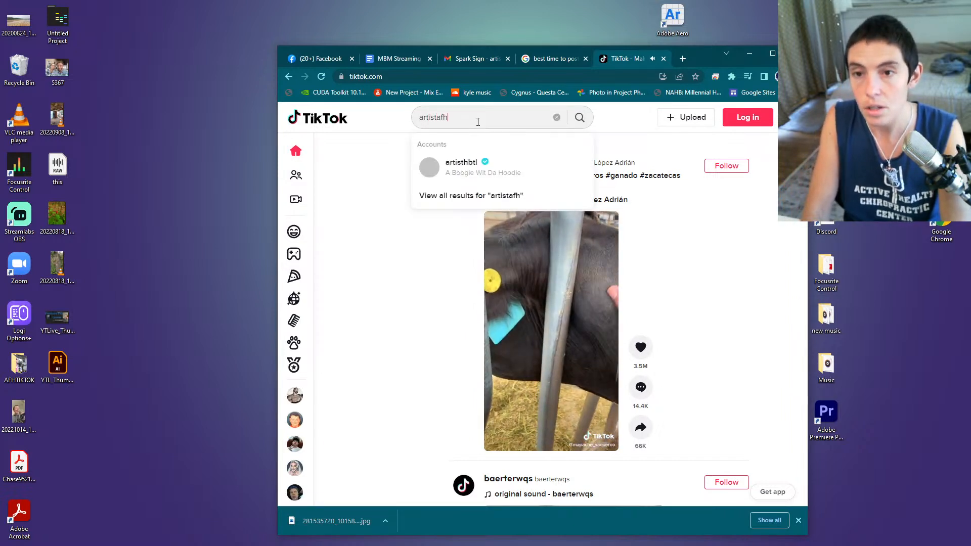
key("Return")
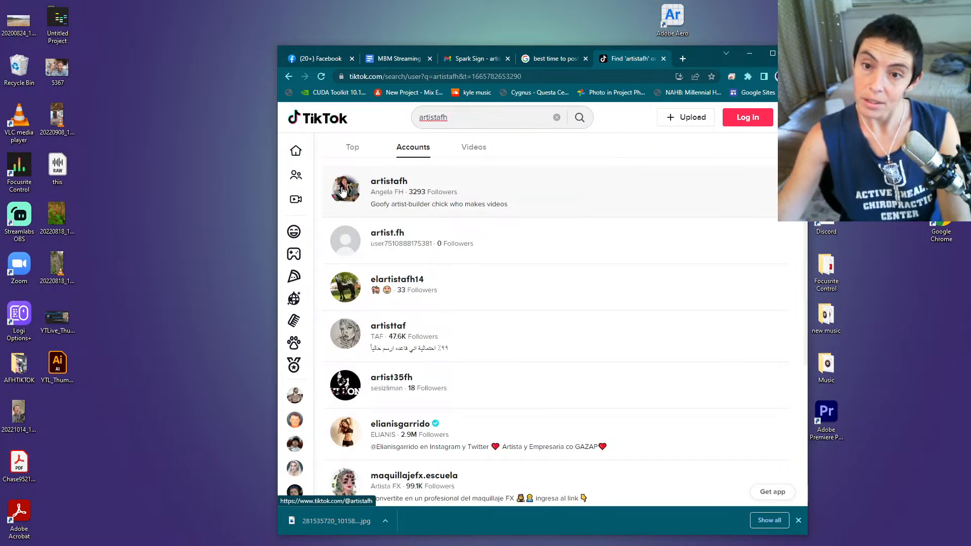
left_click(343, 190)
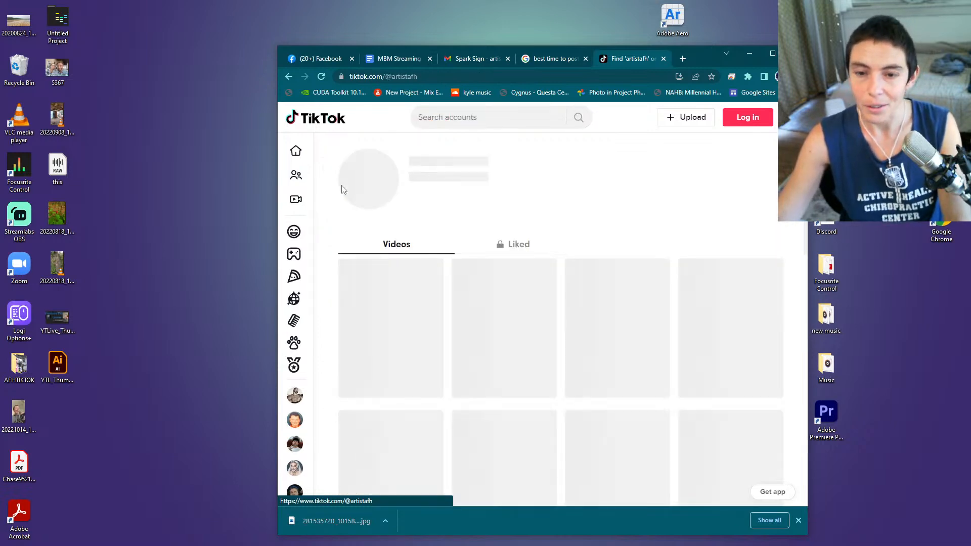
Play the posted "Get the deck outta here" video from the profile, and return to the video list.
scroll(553, 283, "down", 1)
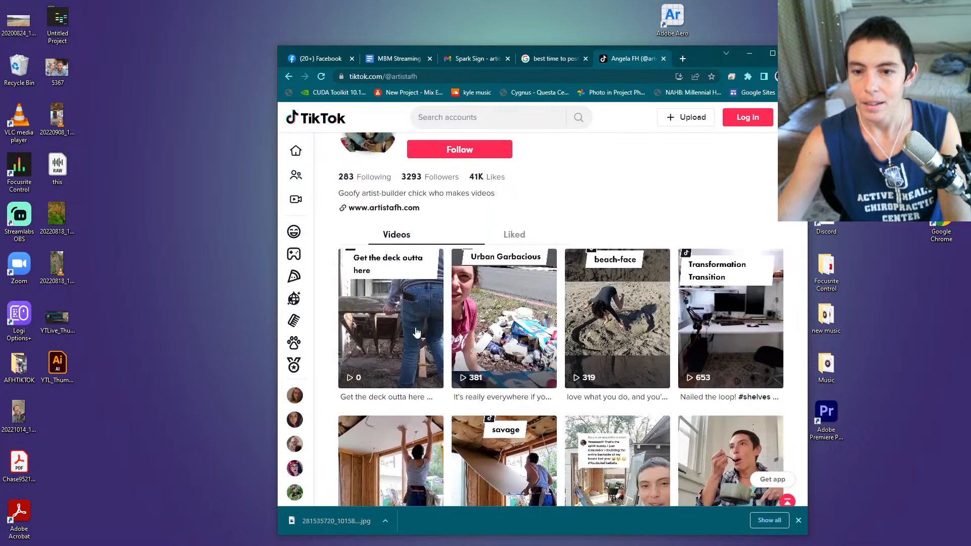
left_click(392, 314)
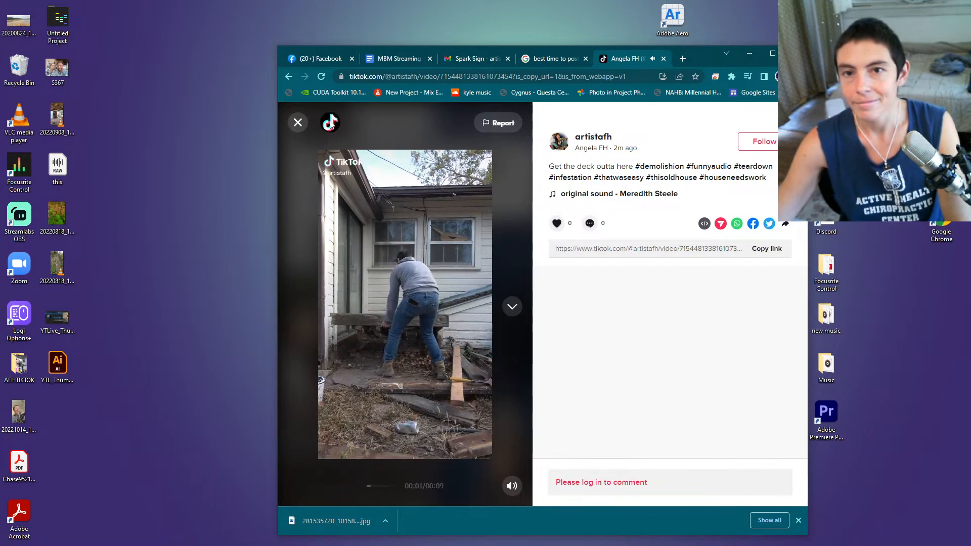
left_click(299, 125)
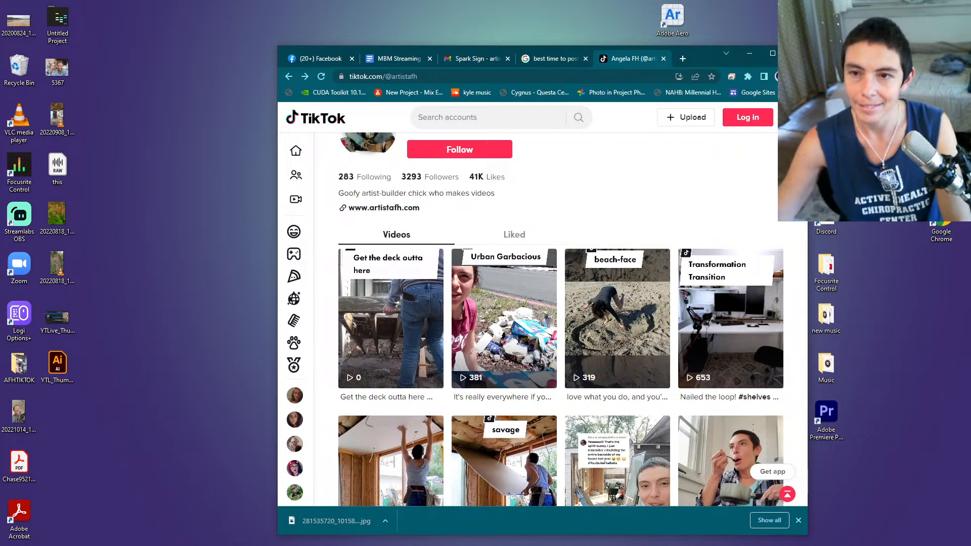
Close the Chrome window and dismiss the phone's device warning on the desktop.
left_click(795, 53)
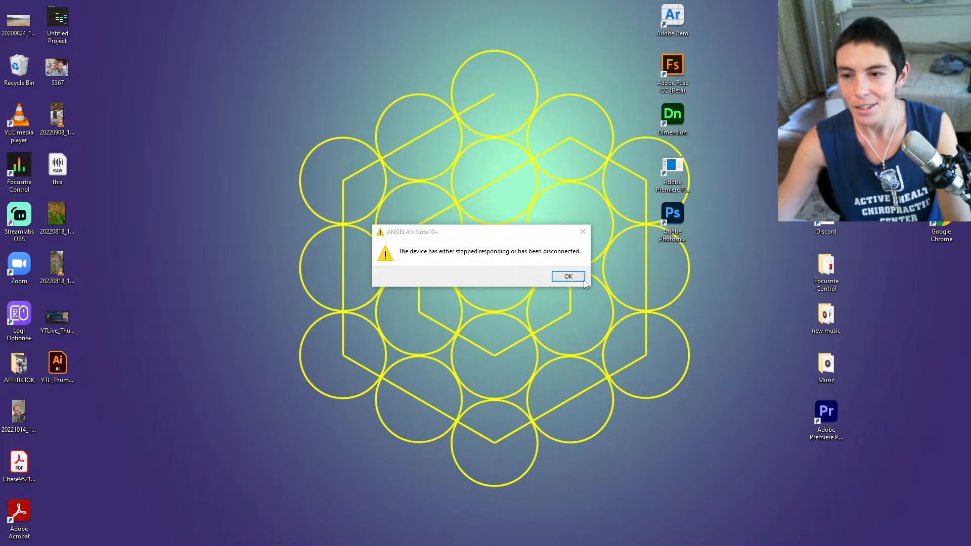
left_click(569, 276)
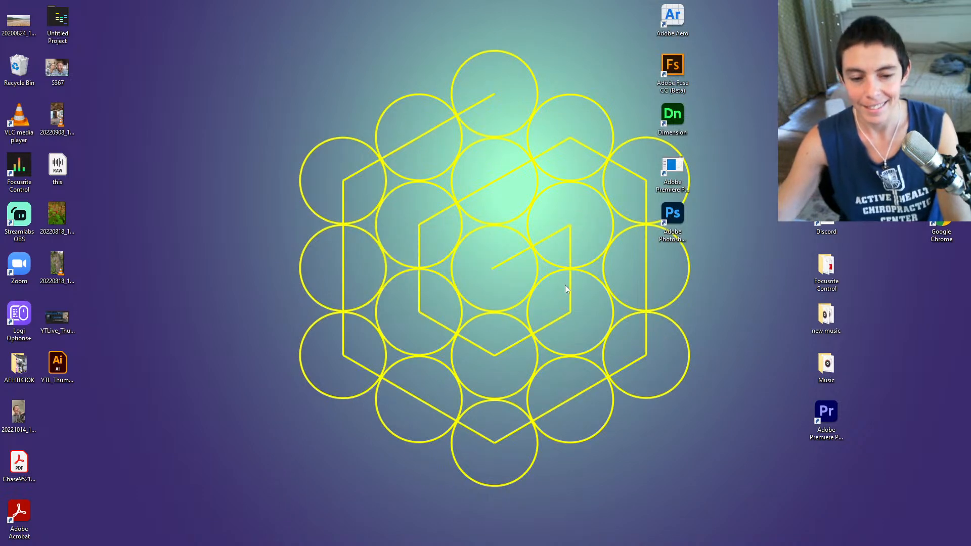